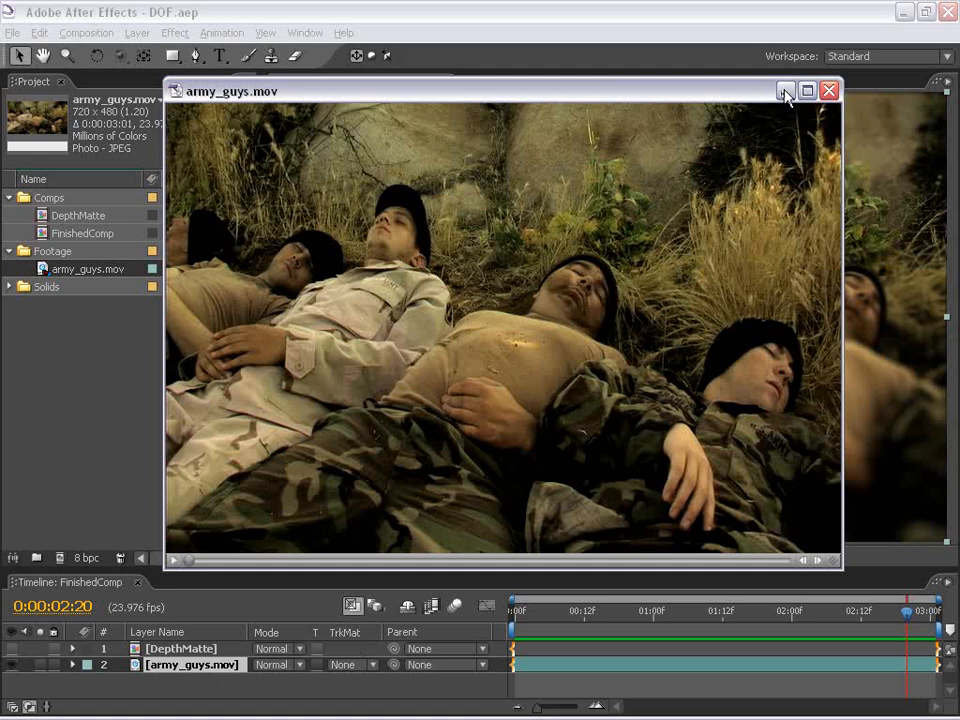
- Minimize the army_guys.mov footage window and preview FinishedComp from its first frame
click(647, 253)
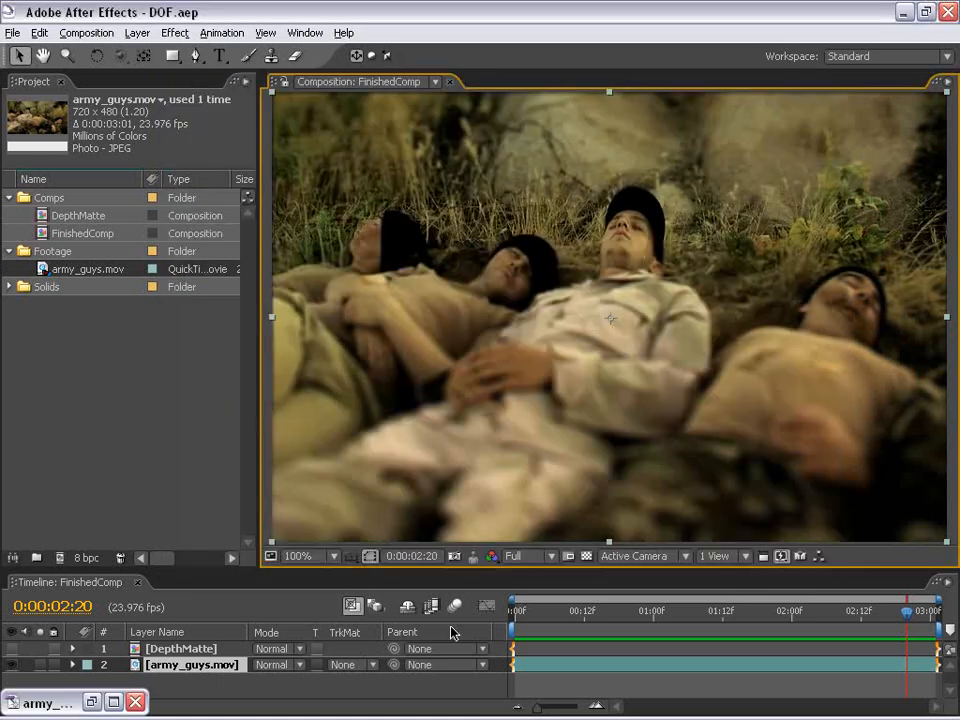
key(Home)
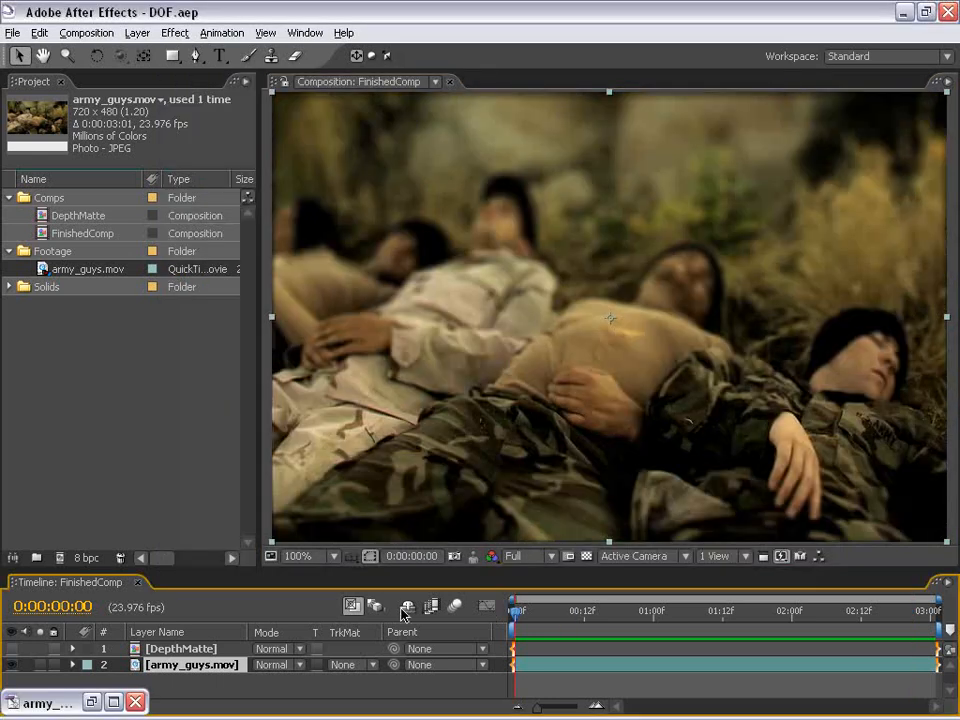
key(KP_0)
drag(550, 611, 567, 630)
- Reopen the original army_guys.mov footage window, move it aside and play the clip
click(91, 702)
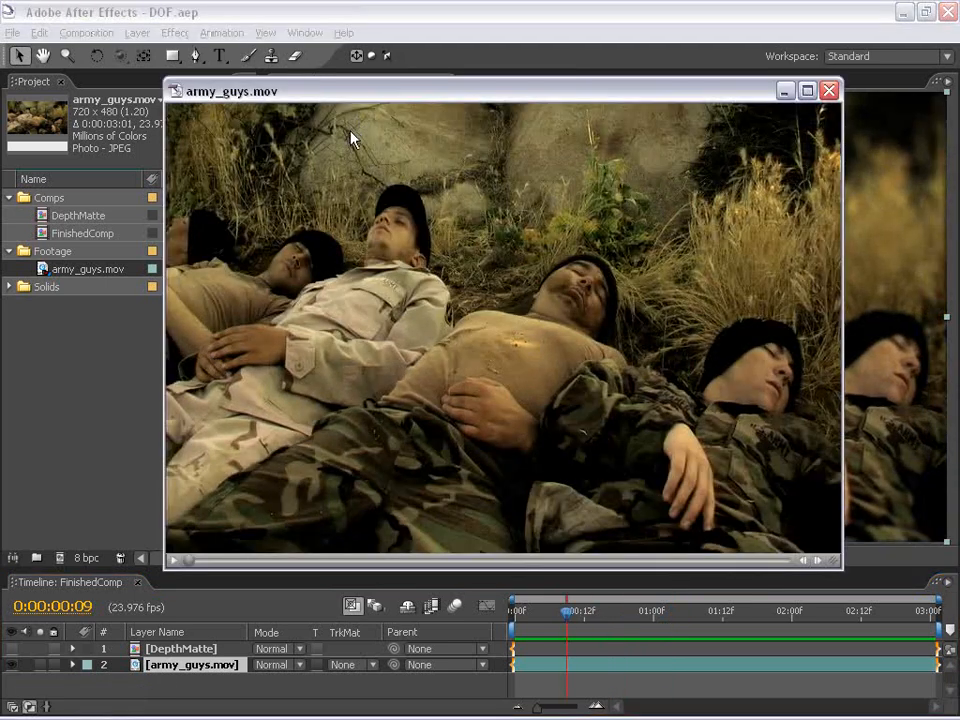
drag(405, 100, 321, 96)
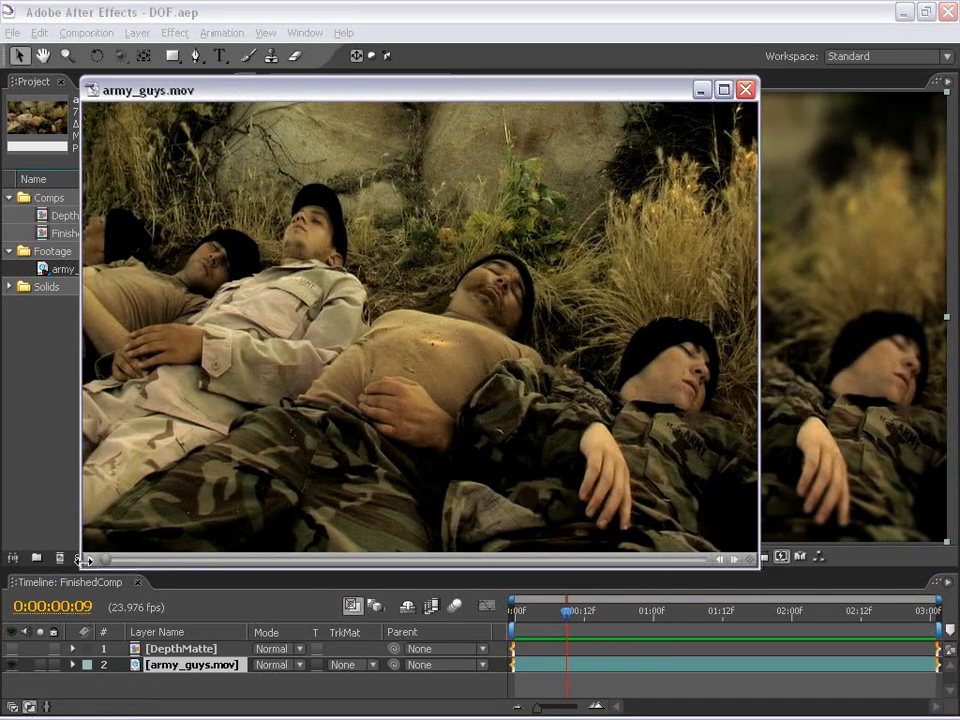
key(space)
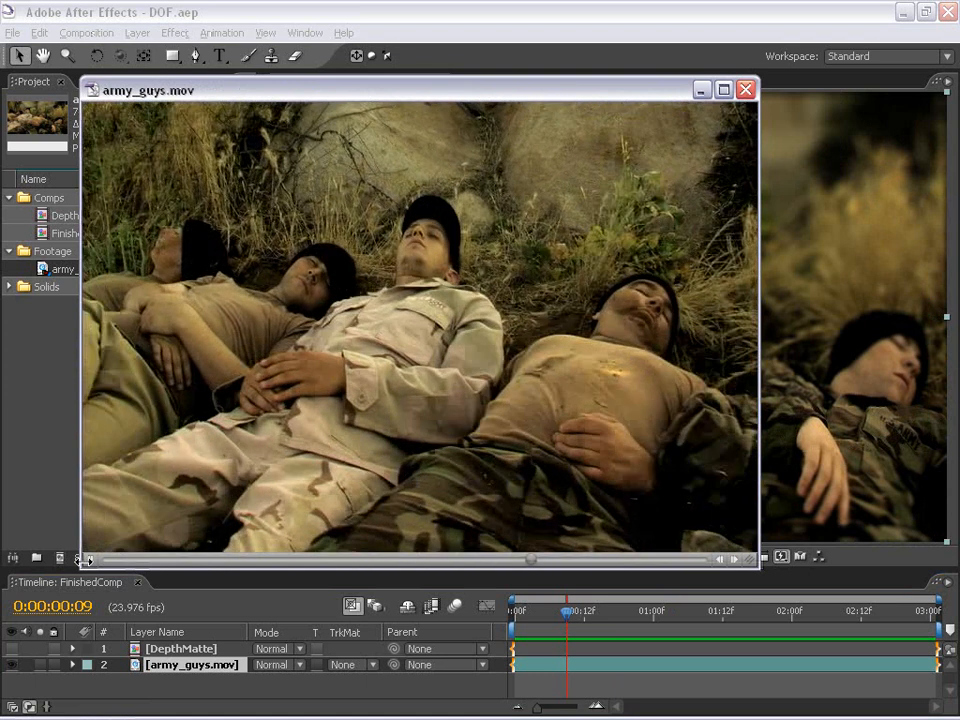
- Create a new composition from the army_guys.mov footage in the project
click(40, 272)
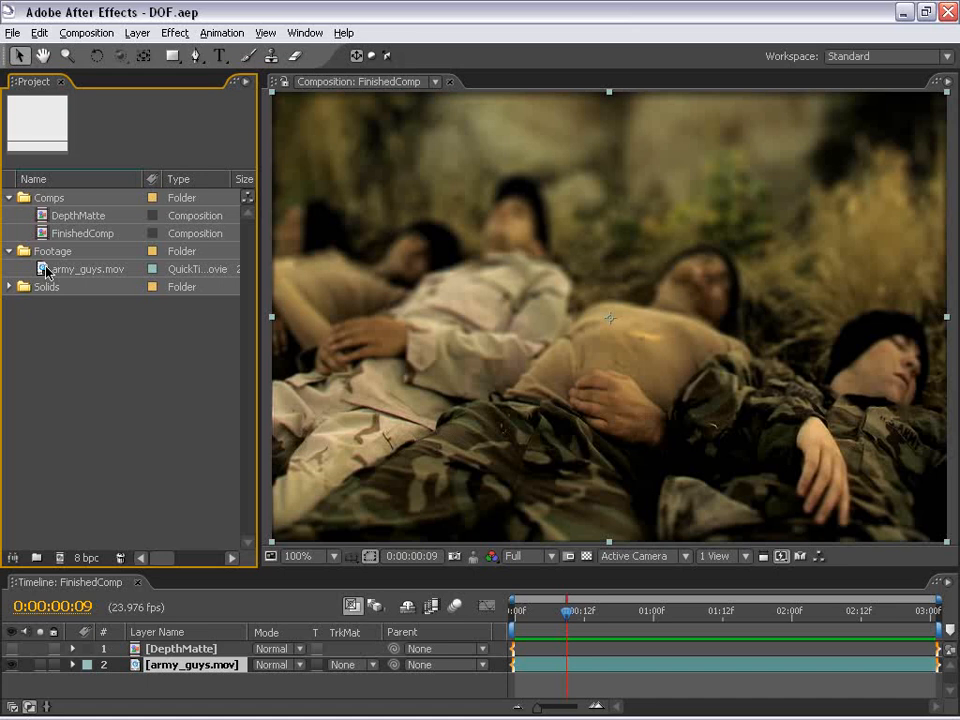
click(44, 271)
drag(44, 271, 60, 561)
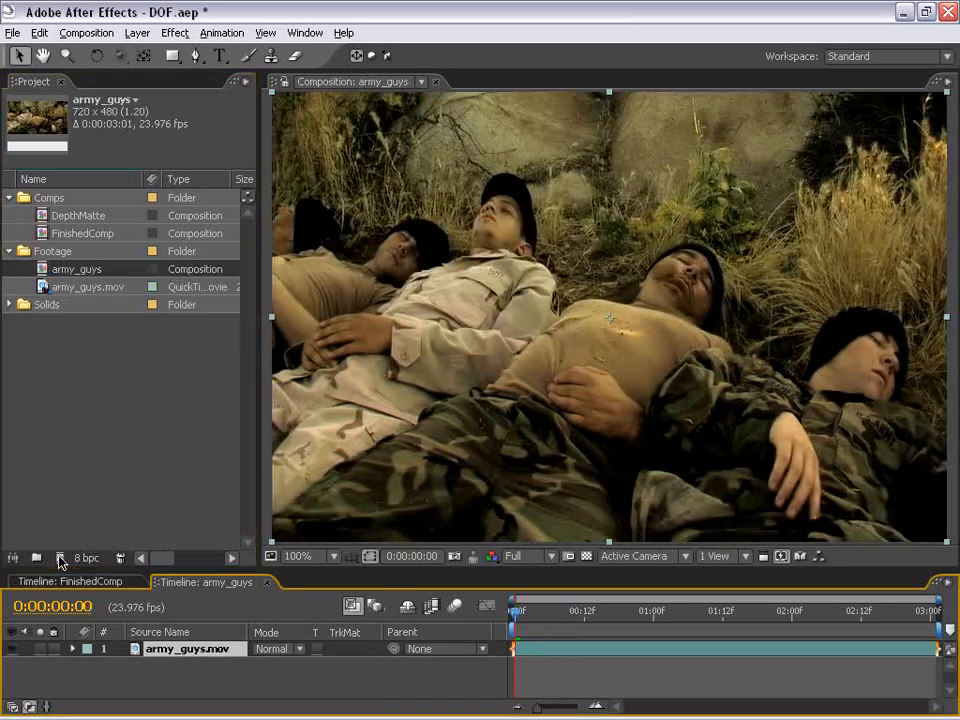
- Close the FinishedComp timeline and resize the workspace to give the army_guys timeline more room
click(104, 583)
click(138, 583)
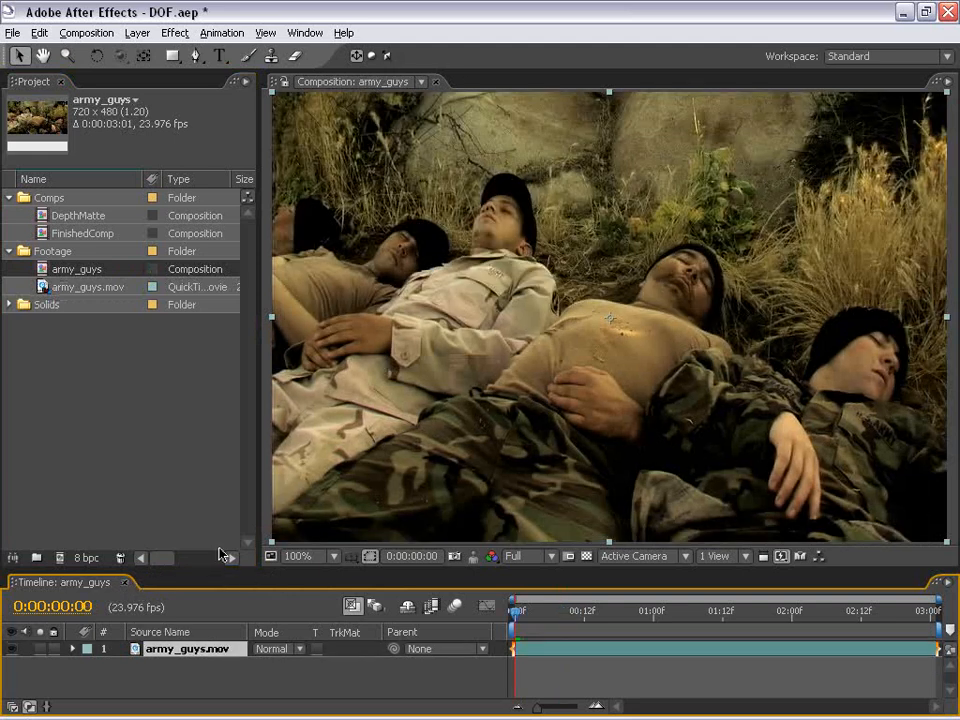
drag(260, 566, 313, 467)
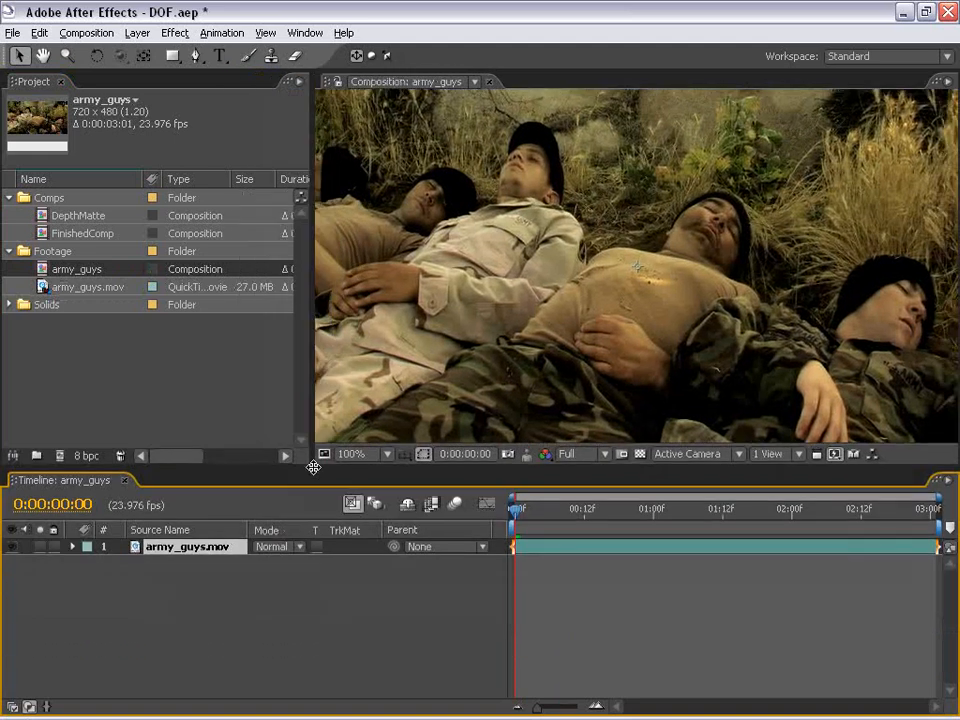
scroll(561, 360, down, 1)
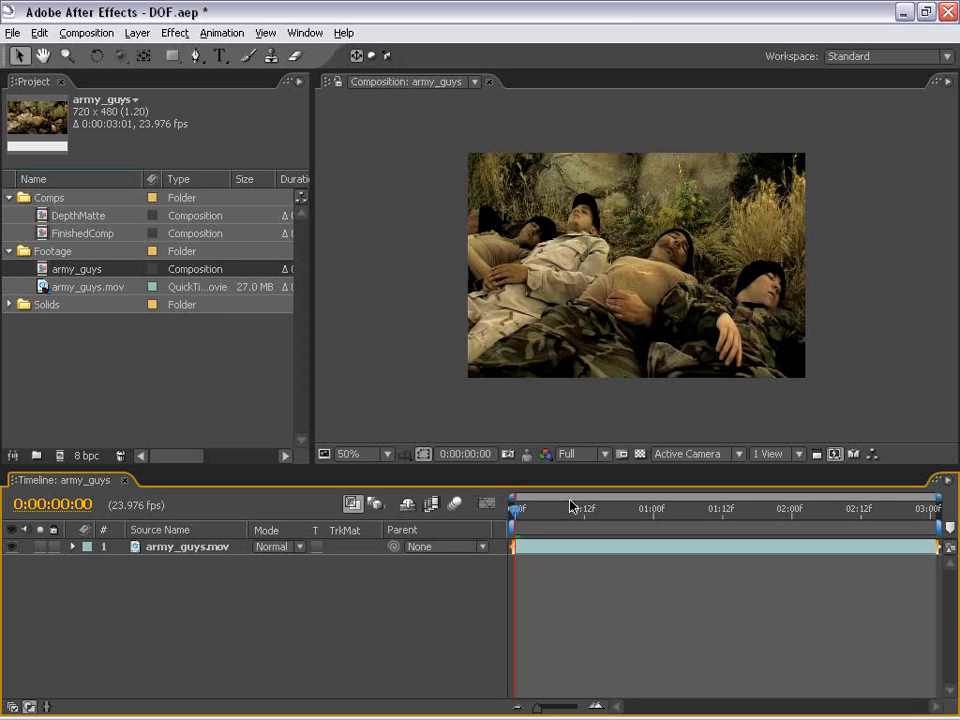
- Apply the Lens Blur effect to the army_guys.mov layer
click(551, 551)
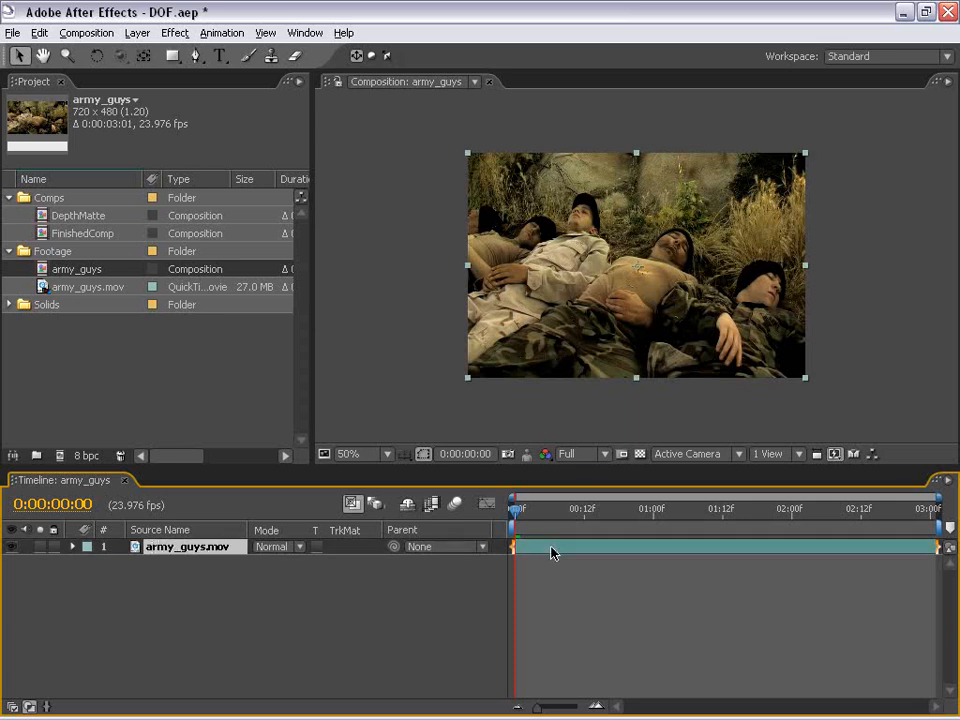
click(176, 33)
mouse_move(333, 157)
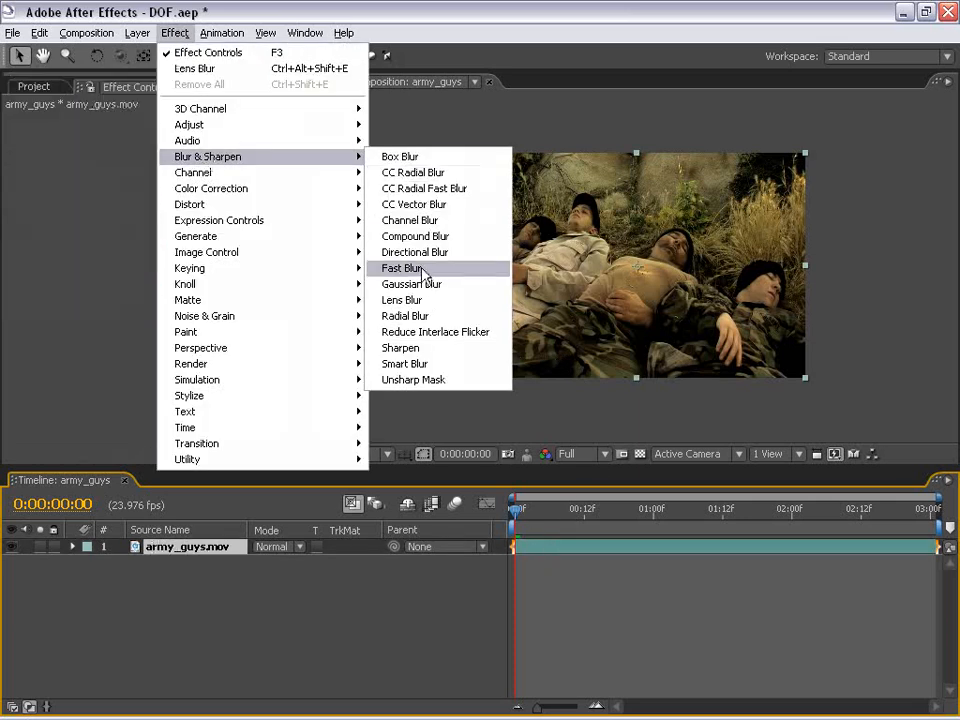
click(402, 300)
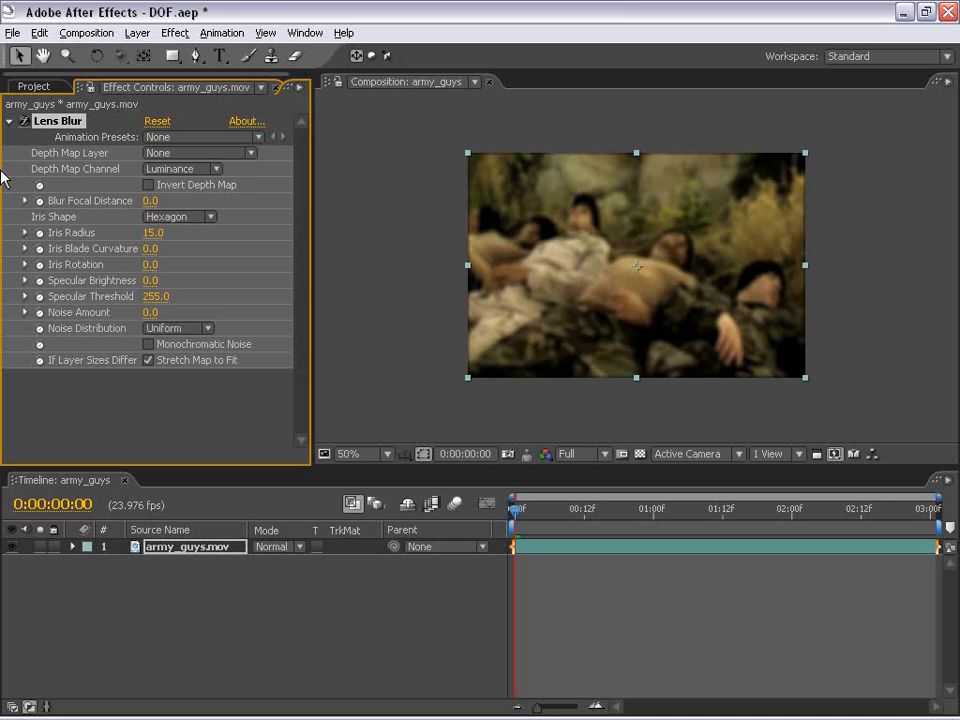
- Examine how Lens Blur affects different parts of the army_guys footage, both up close and at full frame
click(429, 277)
scroll(621, 267, up, 1)
drag(656, 271, 586, 265)
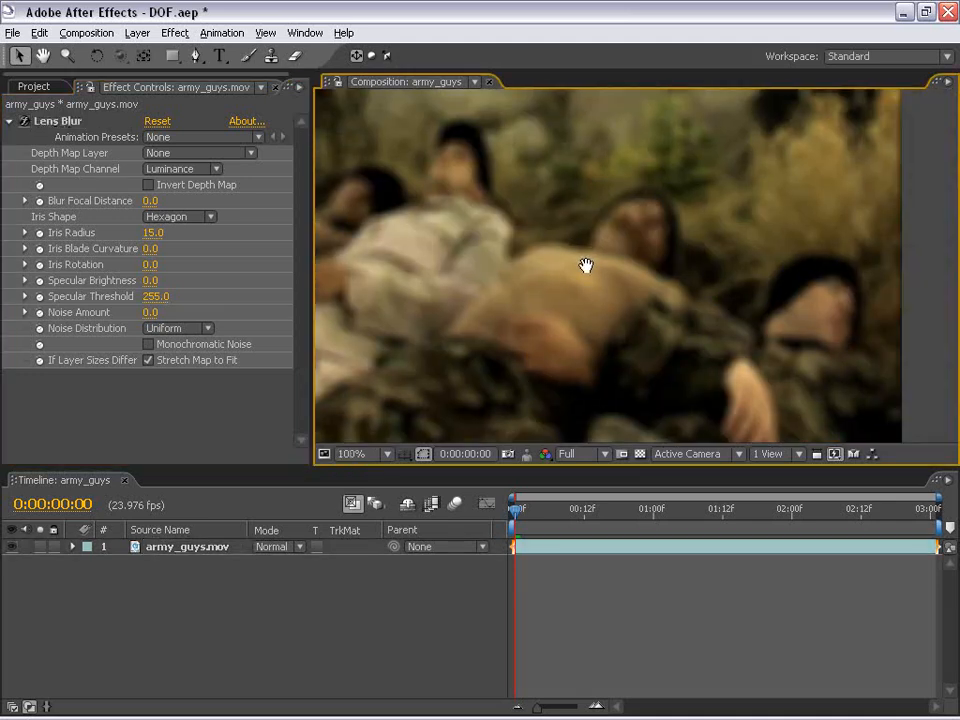
scroll(628, 313, up, 1)
drag(628, 313, 581, 120)
scroll(553, 259, down, 2)
drag(561, 264, 561, 265)
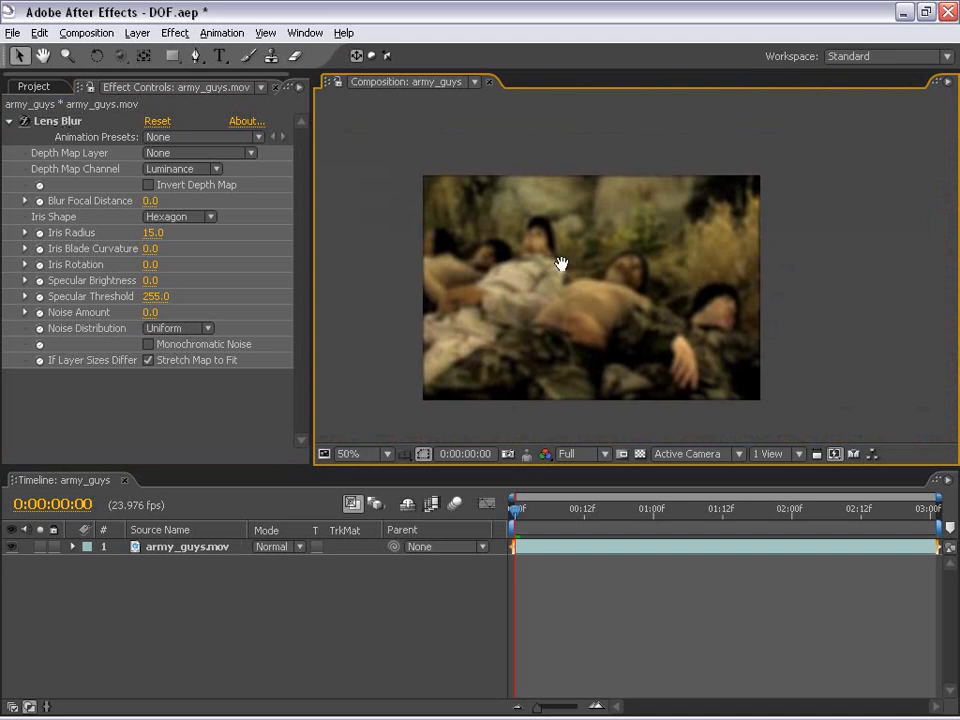
scroll(561, 266, up, 1)
drag(561, 264, 656, 246)
scroll(568, 234, down, 1)
drag(569, 234, 544, 276)
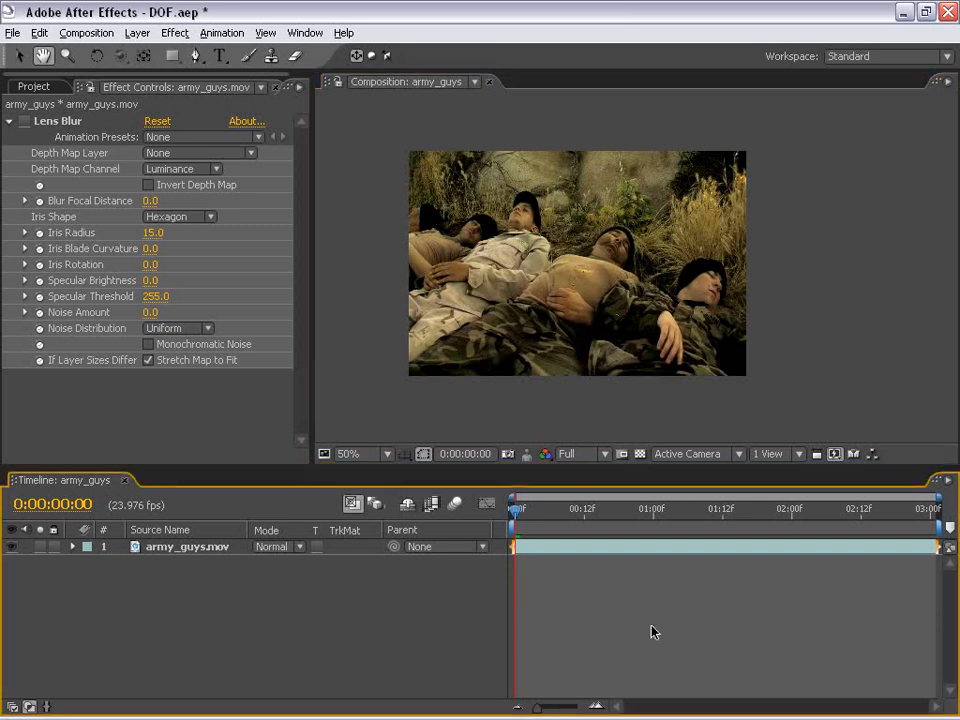
- Create a white 720 x 480 solid layer named Depth in the army_guys composition
click(137, 32)
mouse_move(150, 52)
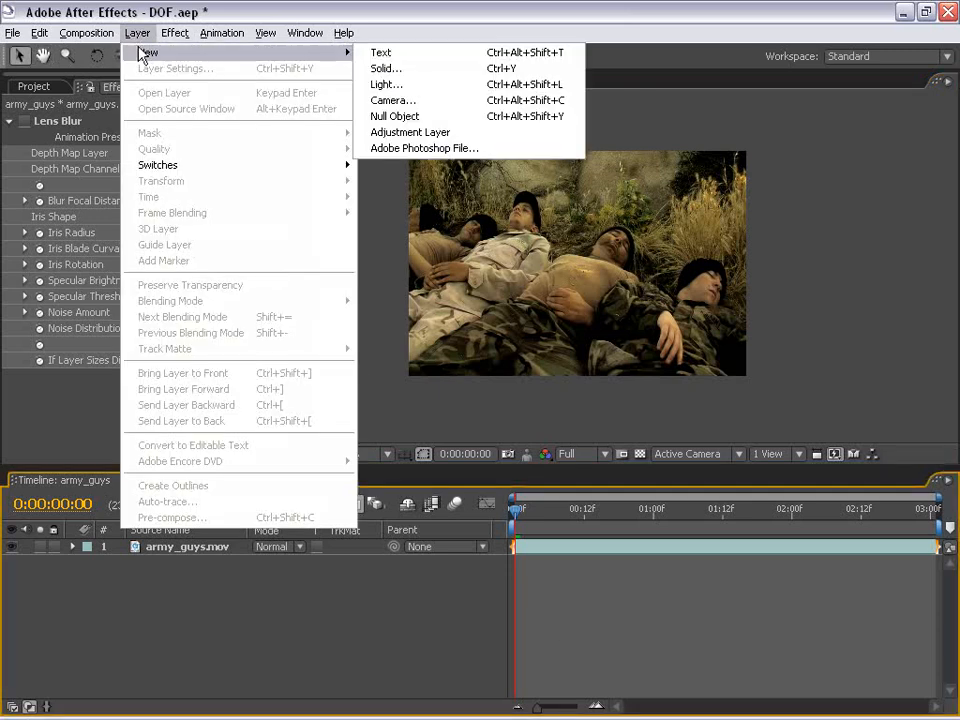
click(424, 70)
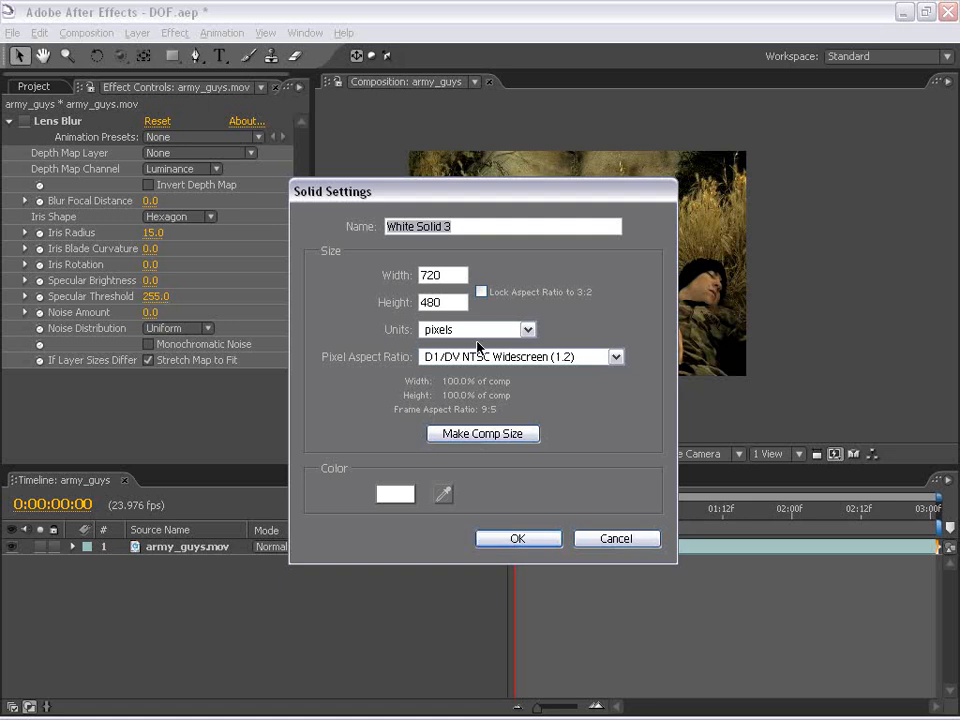
text(Depth)
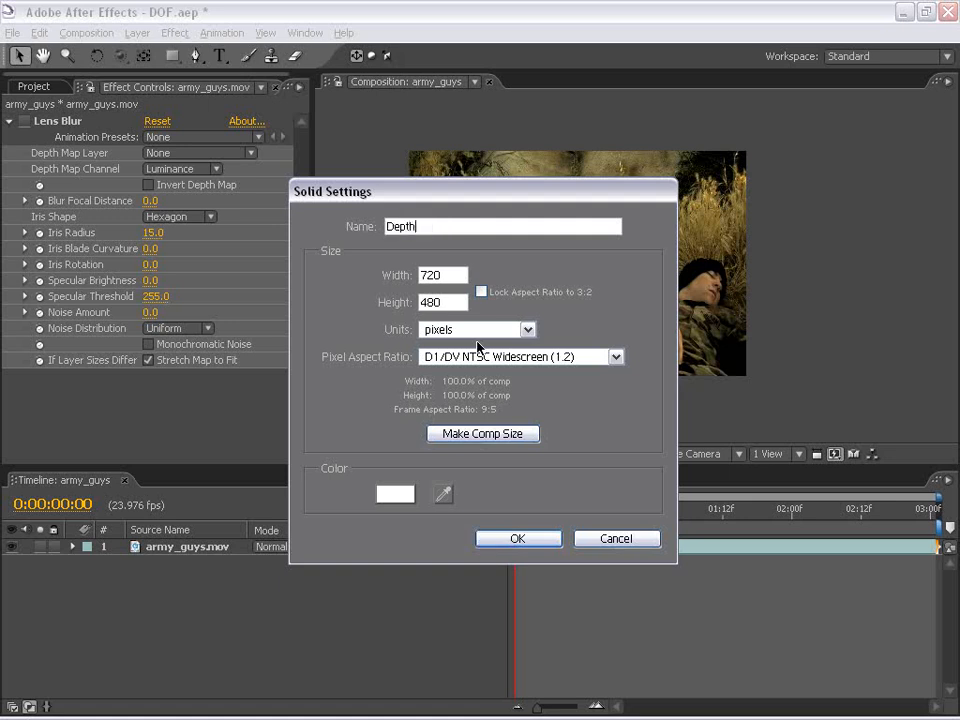
click(500, 542)
- Apply the Ramp effect to the Depth solid layer
click(559, 582)
click(544, 551)
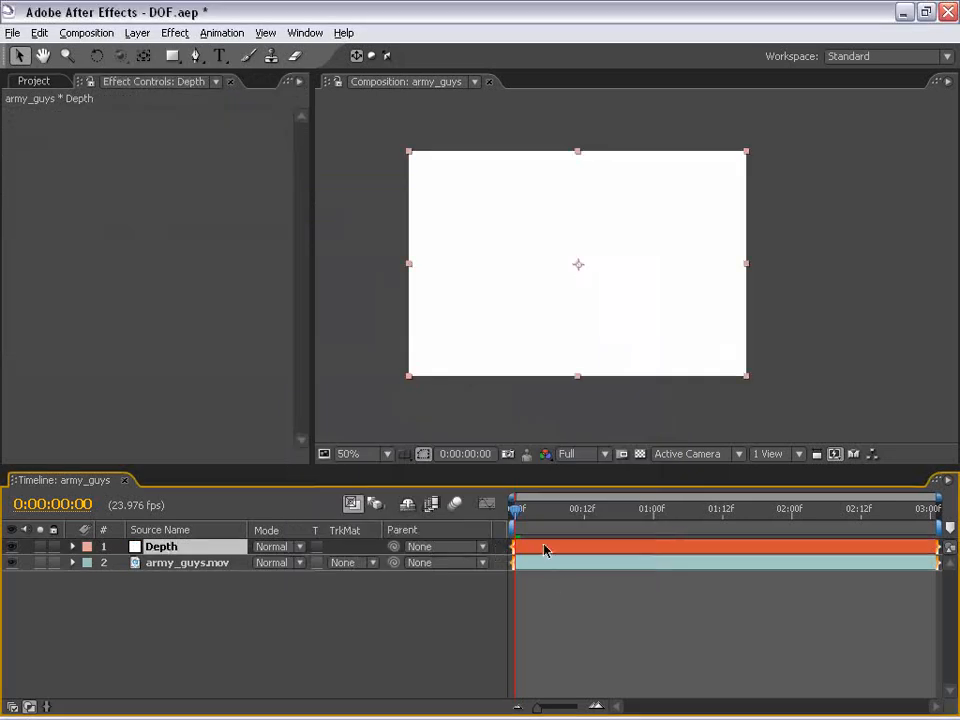
click(175, 33)
mouse_move(208, 245)
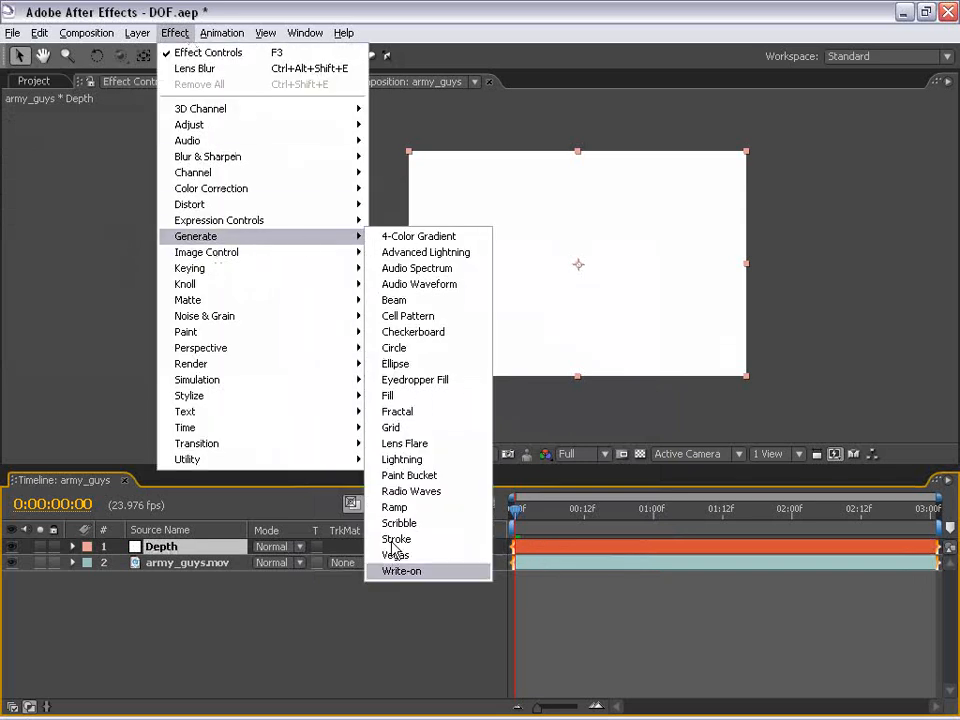
click(395, 507)
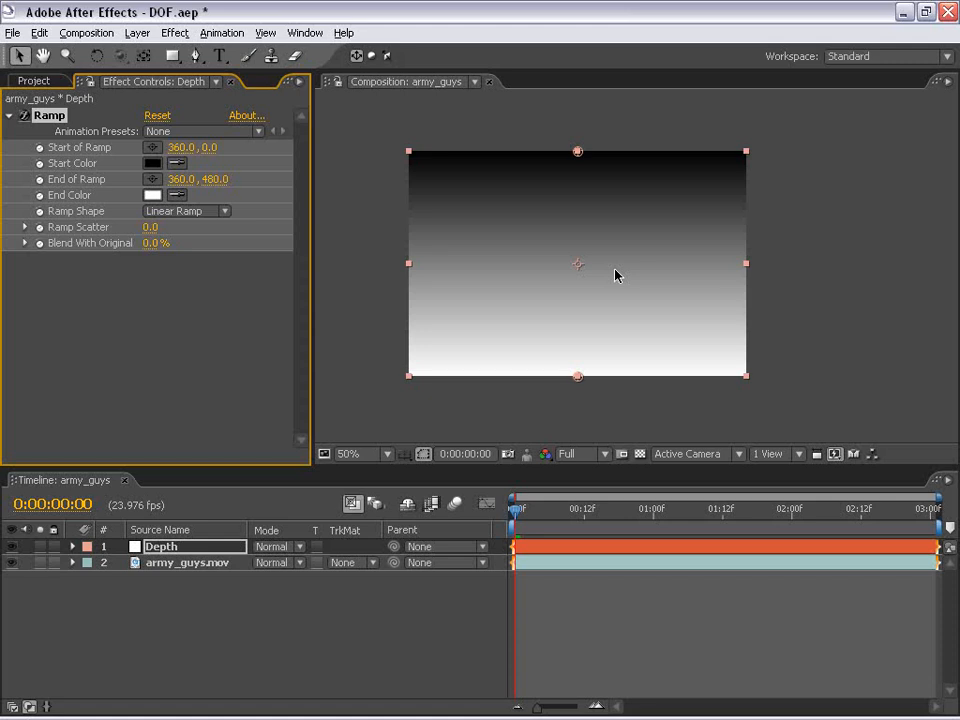
- Turn on Lens Blur for army_guys.mov with Depth as its depth map layer, and hide the Depth layer
click(166, 640)
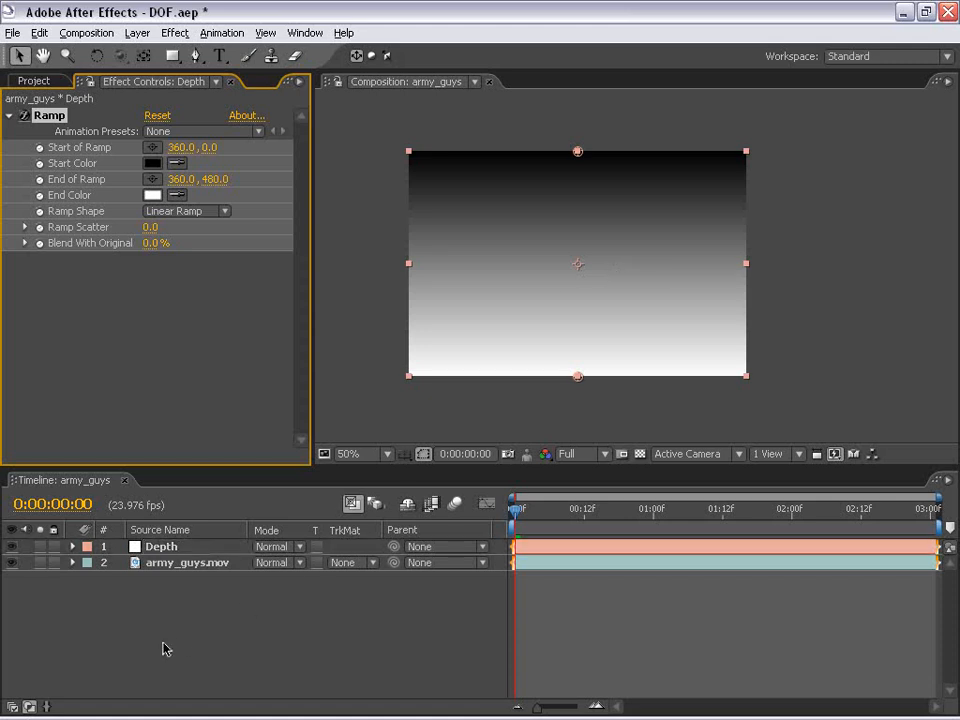
click(160, 563)
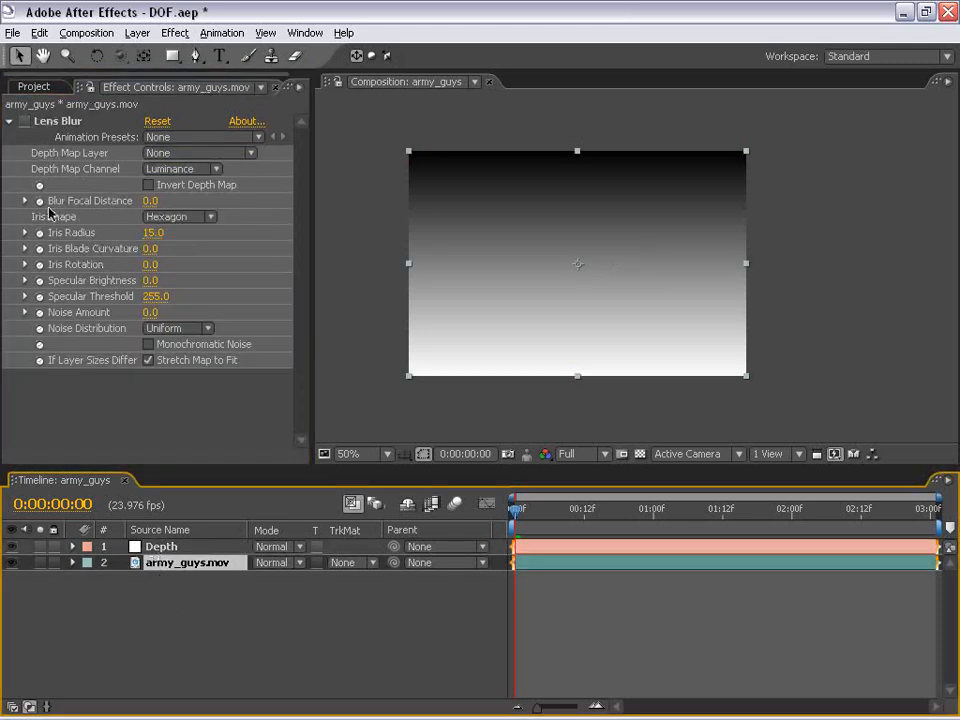
click(25, 121)
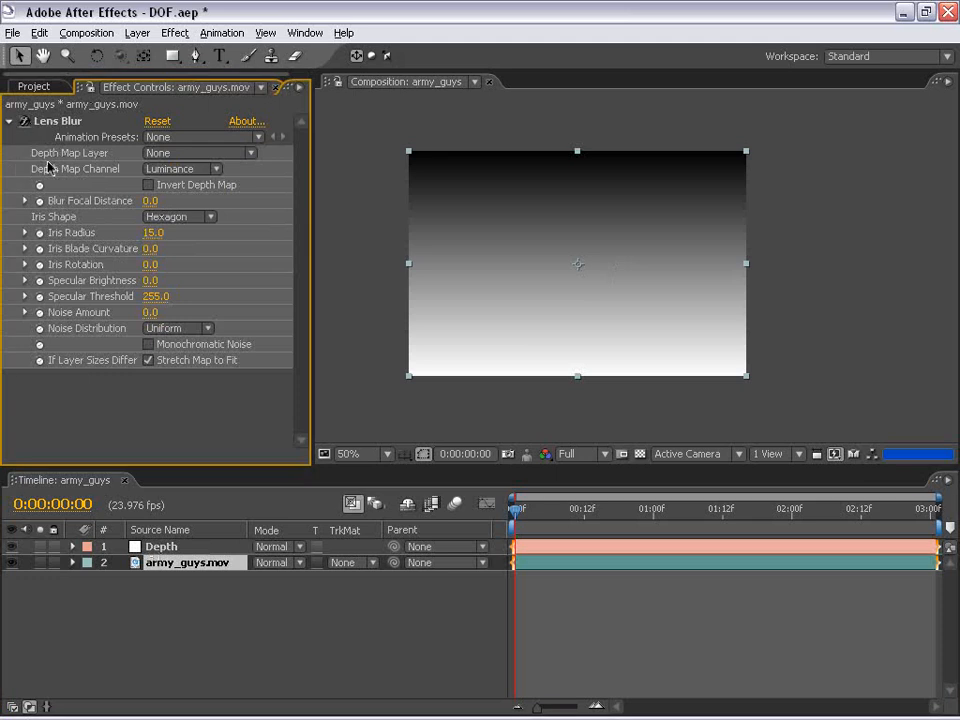
click(192, 154)
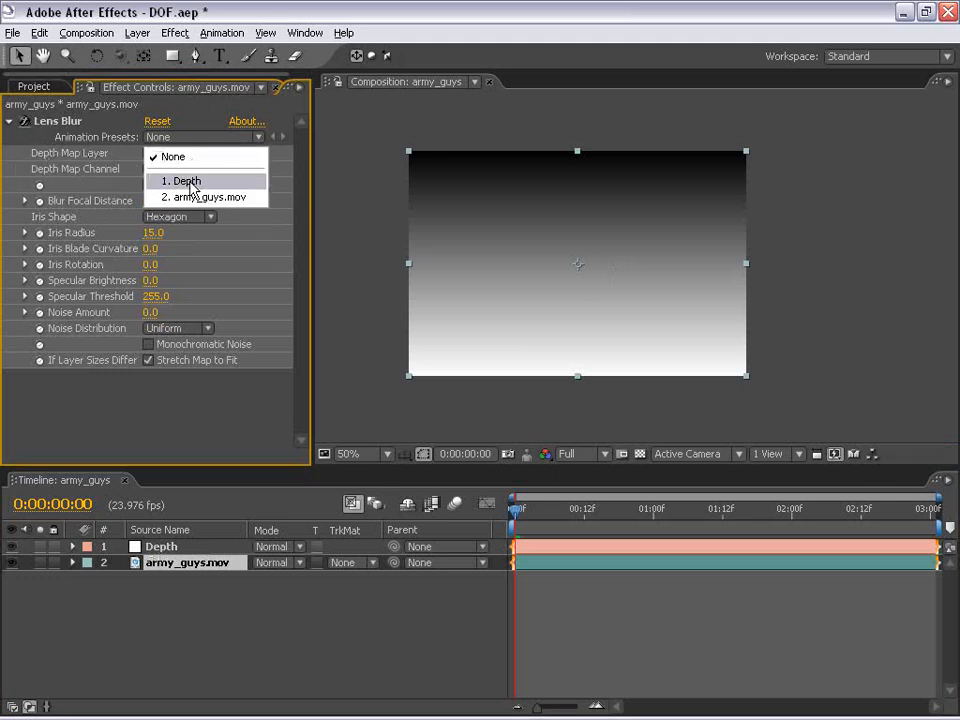
click(195, 181)
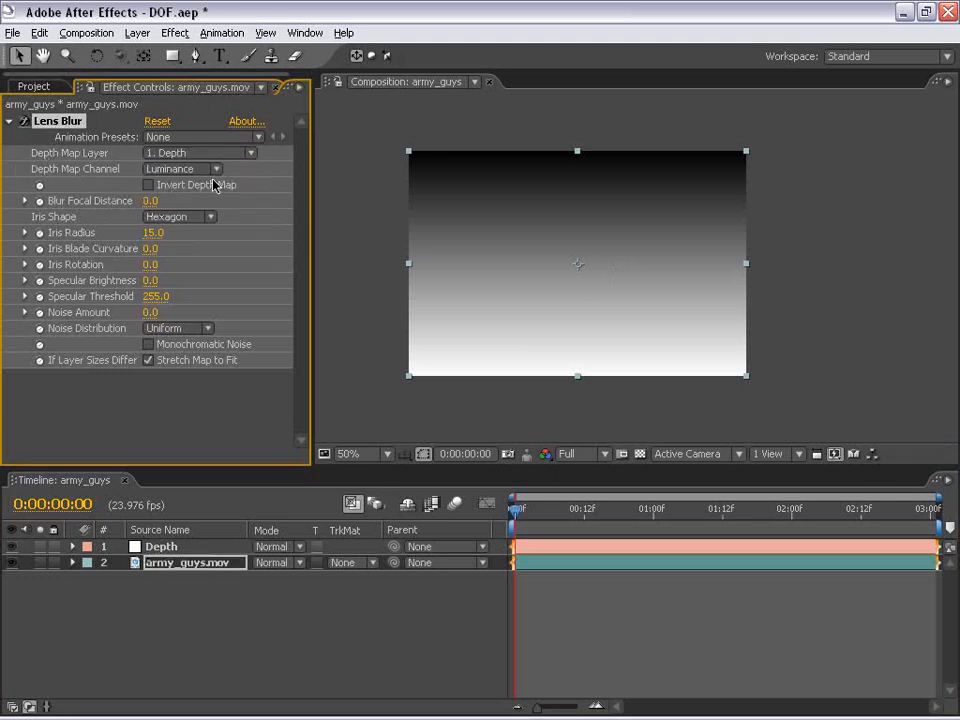
click(11, 547)
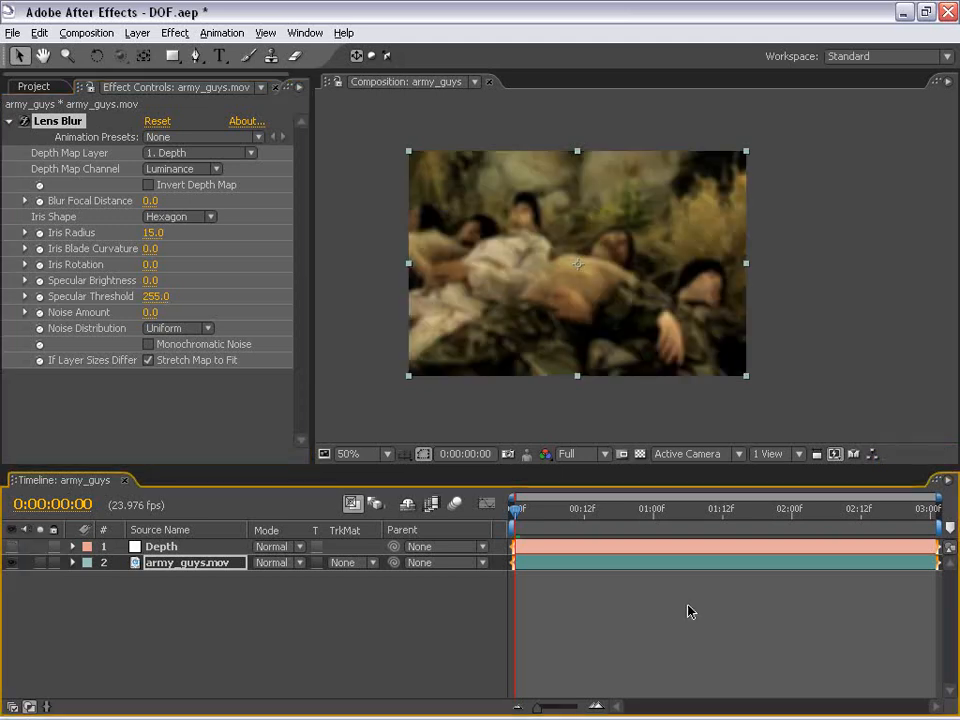
scroll(596, 253, up, 2)
scroll(581, 268, down, 2)
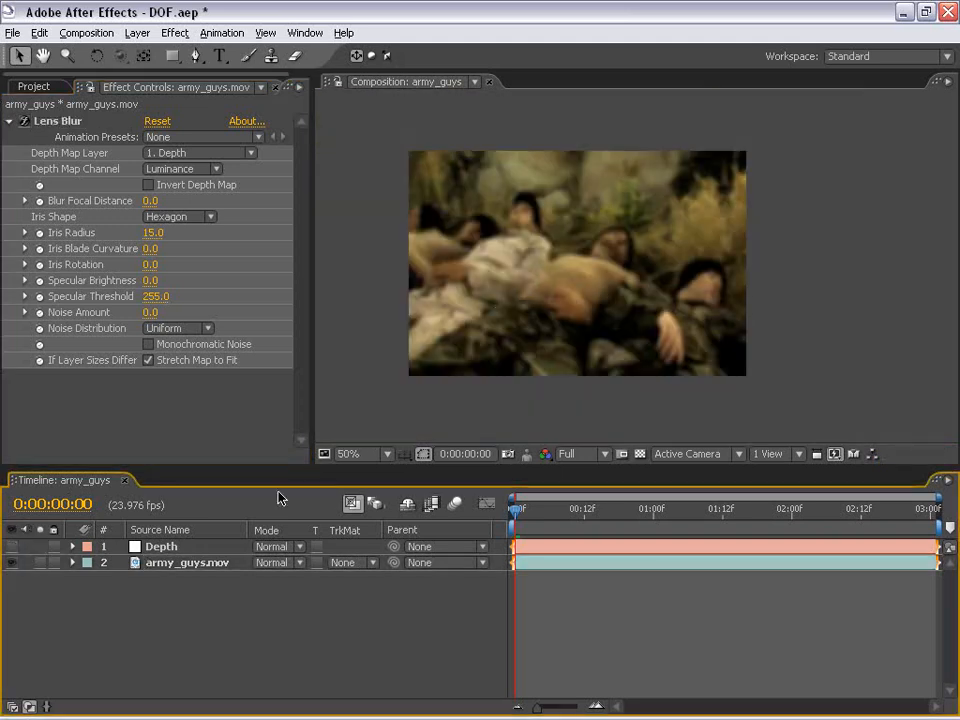
- Pre-compose the Depth layer as Depth Comp 1, moving all attributes into the new composition
click(152, 546)
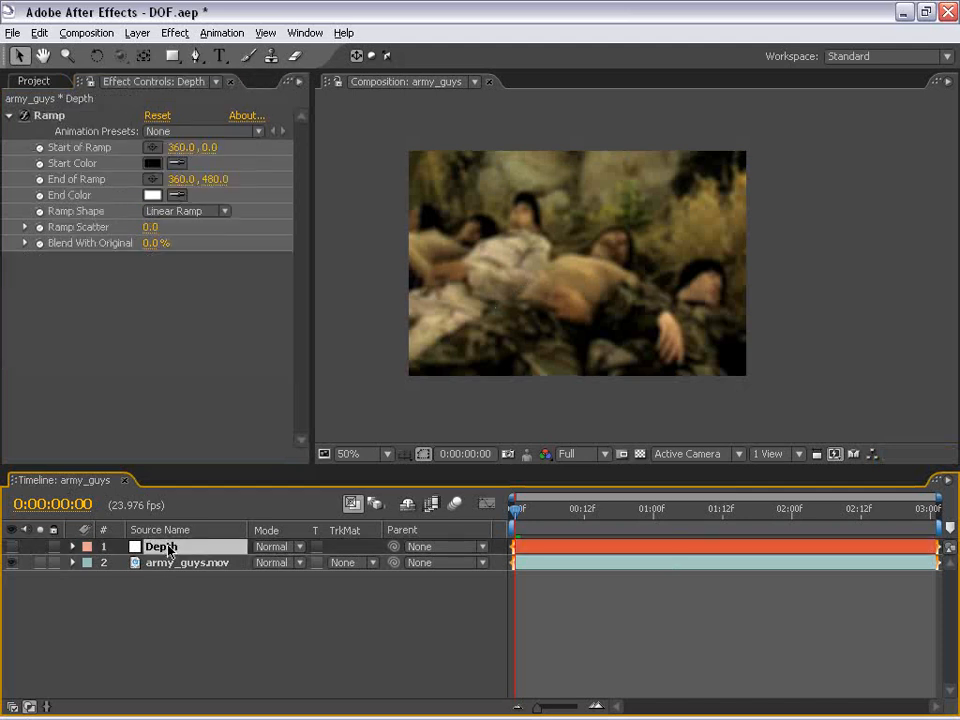
key(Return)
click(137, 33)
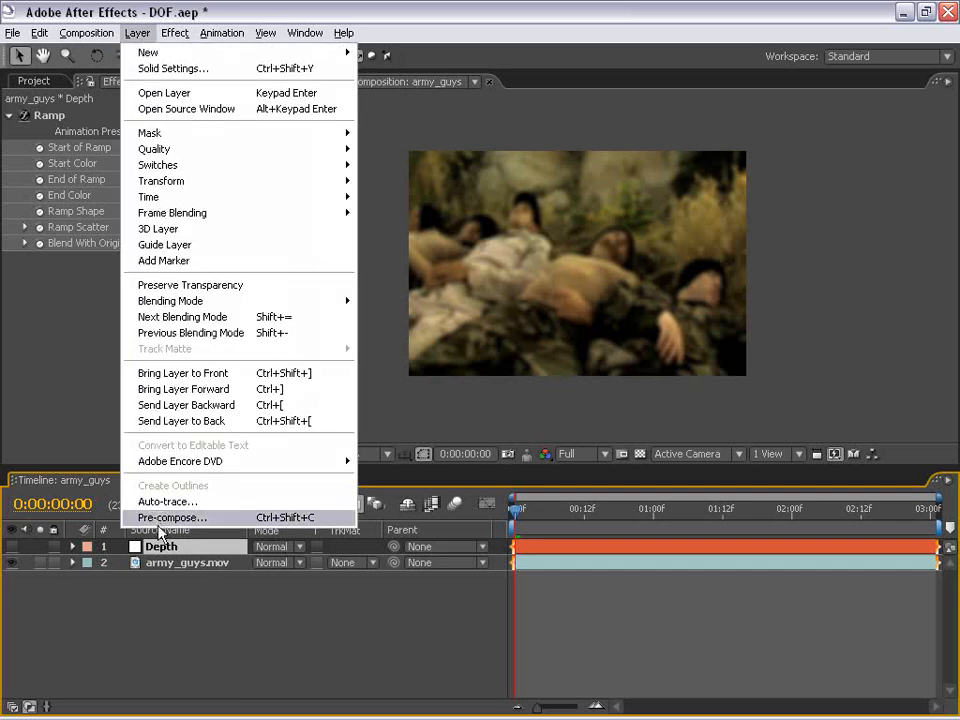
click(240, 517)
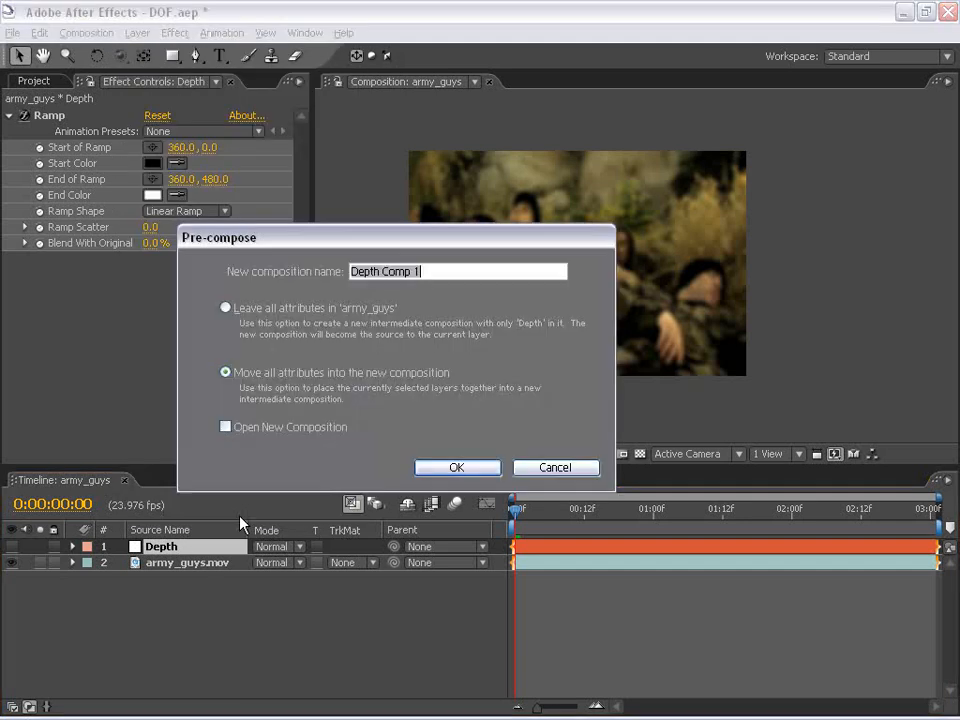
click(455, 468)
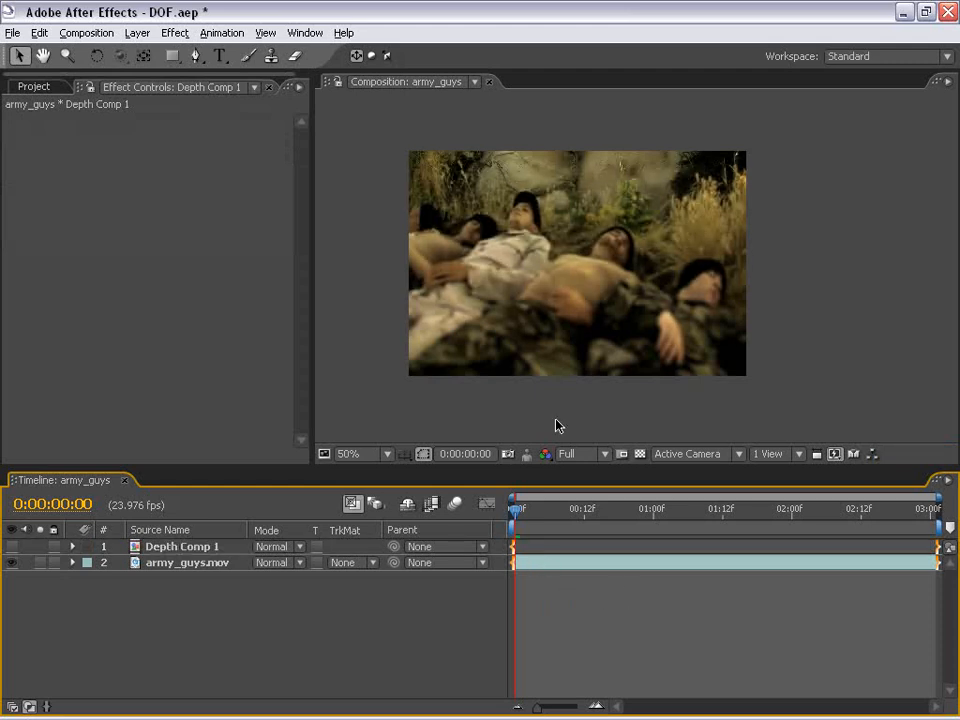
- Inspect the depth-mapped blur up close across the upper and lower parts of the footage
key(space)
drag(614, 320, 621, 285)
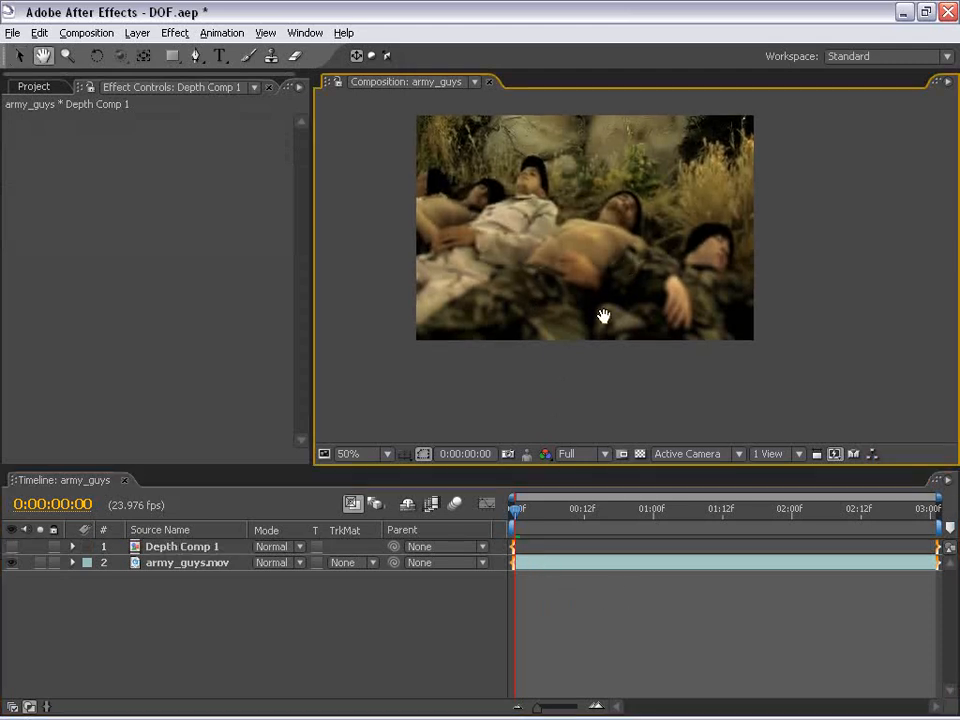
scroll(618, 285, up, 1)
drag(562, 235, 576, 302)
drag(577, 177, 603, 338)
drag(534, 343, 537, 307)
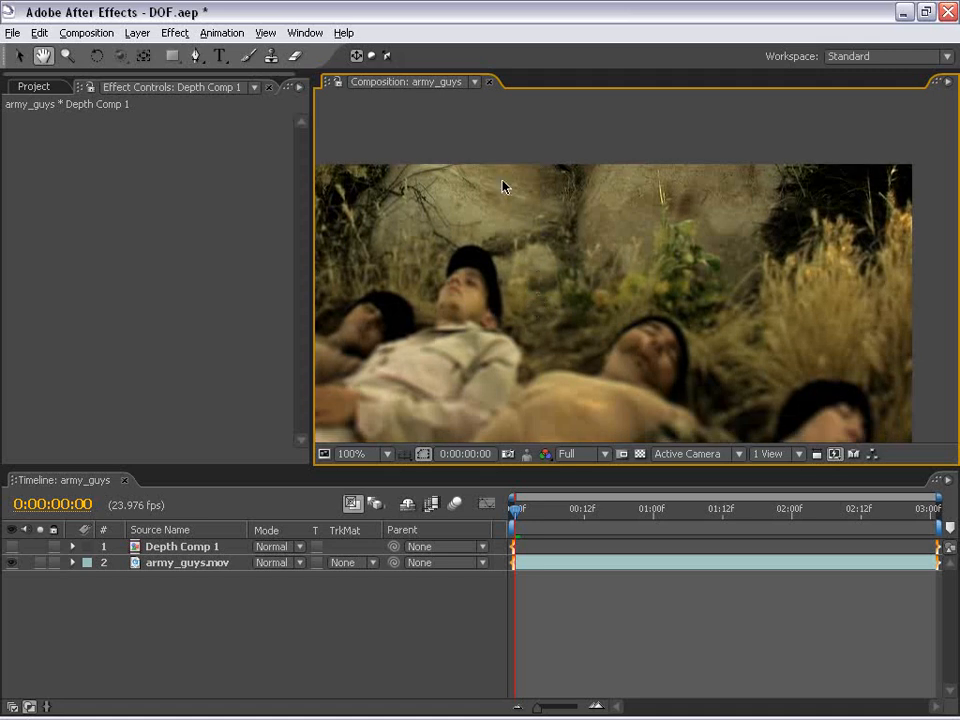
- Examine how the blur strength changes between the background and the foreground of the footage
drag(546, 371, 552, 201)
drag(534, 349, 546, 211)
drag(604, 172, 611, 265)
scroll(602, 336, down, 1)
drag(616, 196, 600, 255)
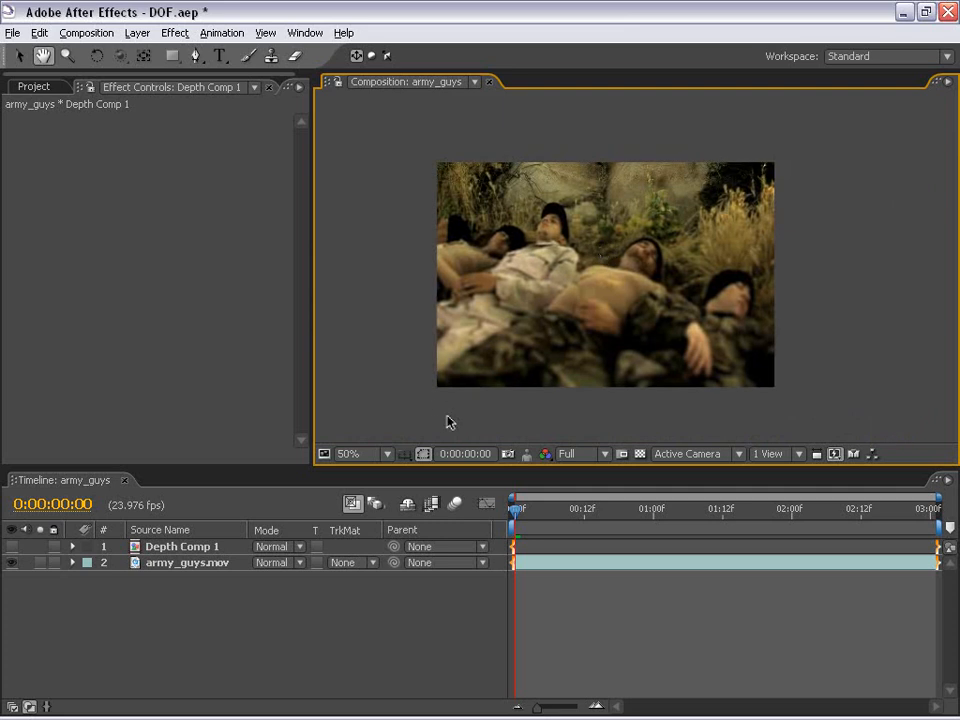
drag(636, 270, 611, 244)
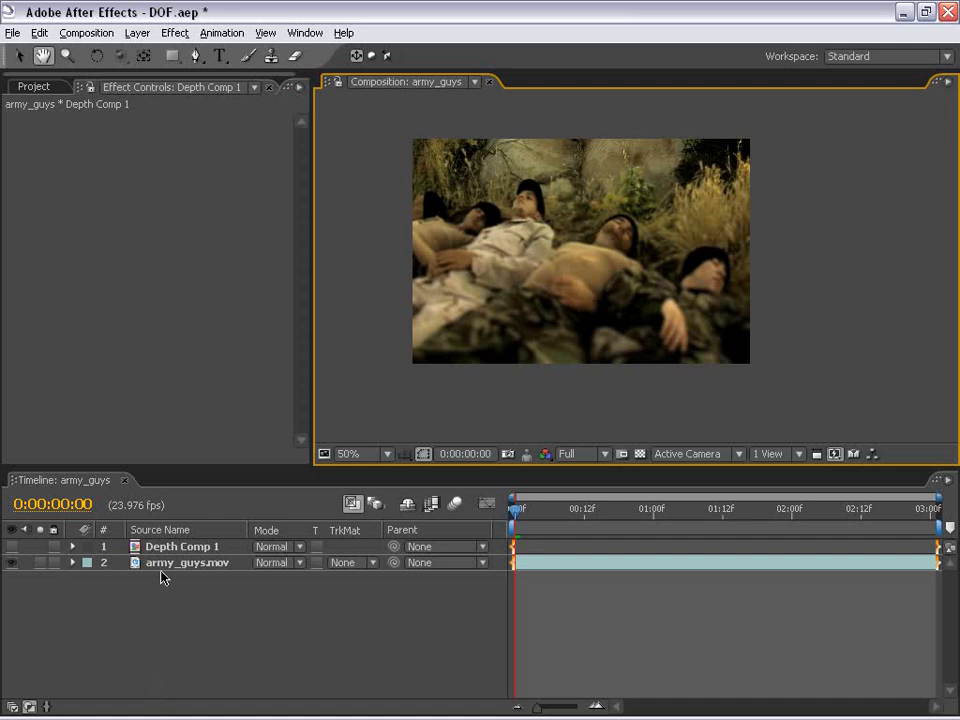
- Open Depth Comp 1 and dock a second, locked composition viewer of it beside the original viewer
double_click(551, 549)
drag(589, 285, 586, 293)
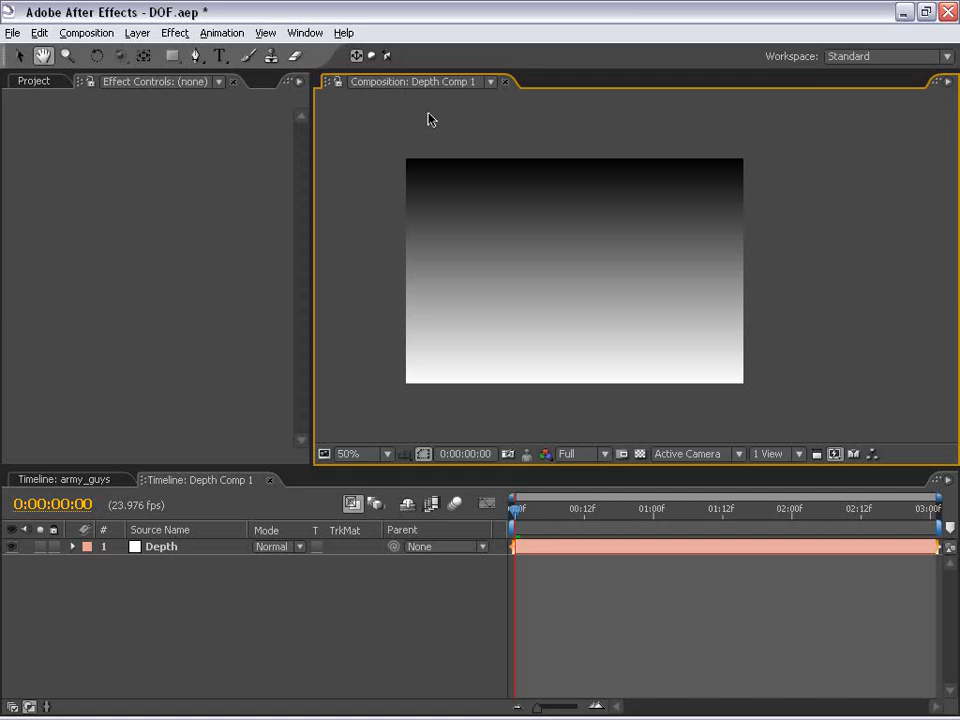
click(265, 33)
click(276, 53)
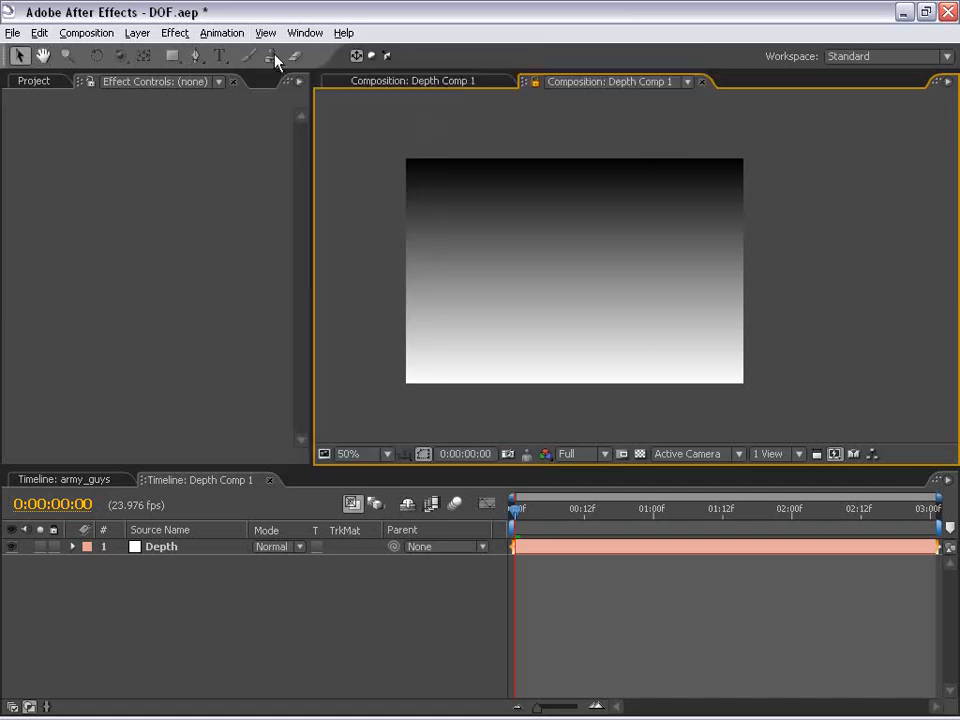
drag(527, 88, 923, 208)
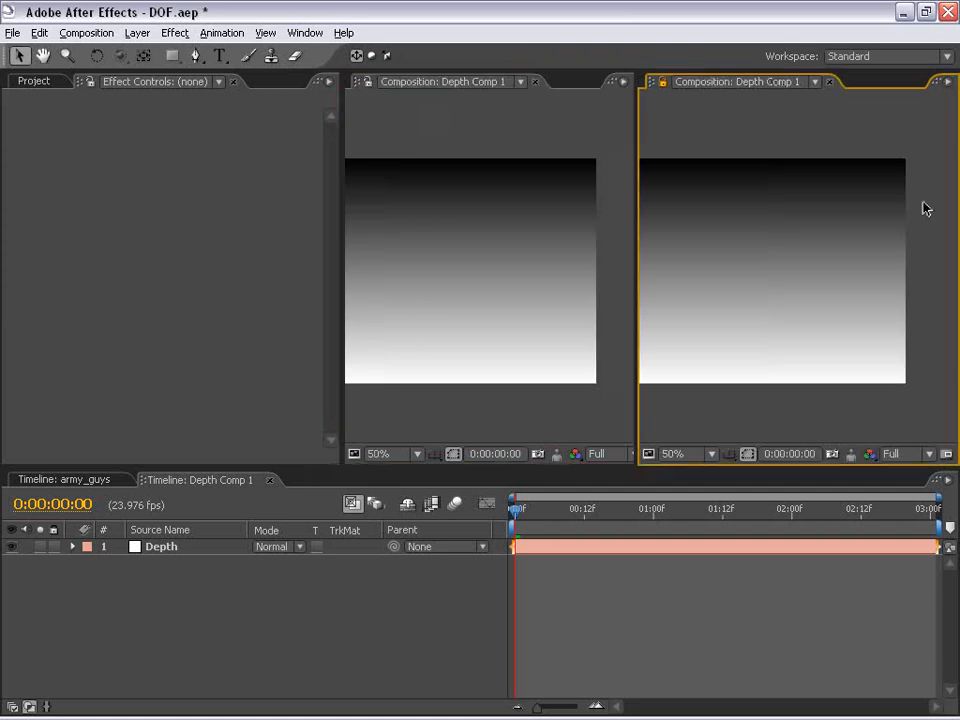
drag(337, 137, 258, 137)
drag(415, 252, 457, 256)
click(348, 128)
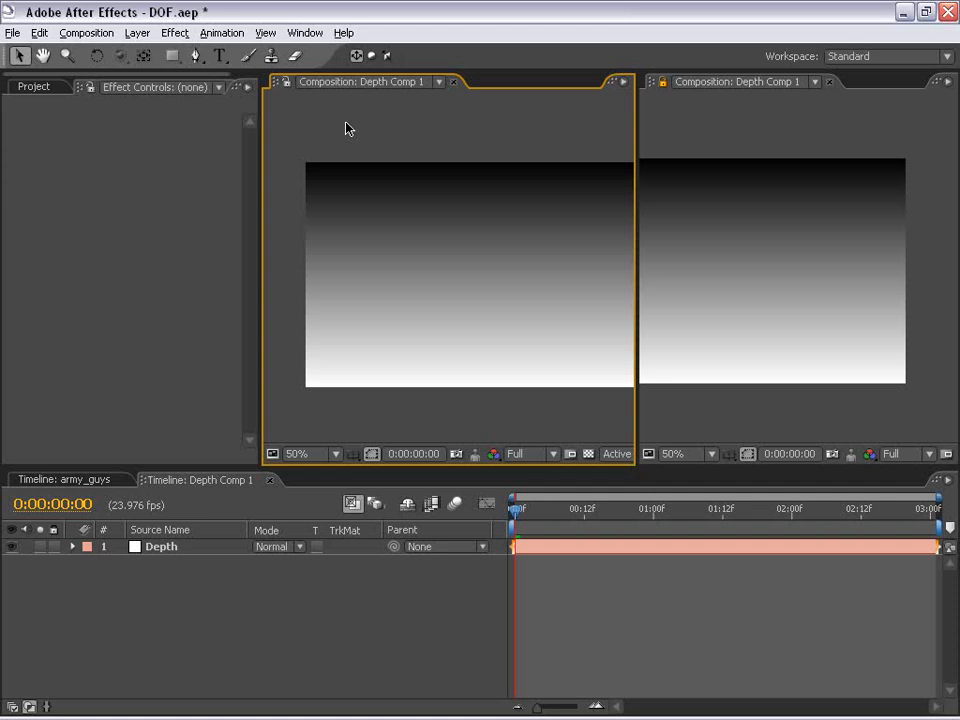
- Display the army_guys composition in the unlocked viewer and lock that viewer to it
click(60, 480)
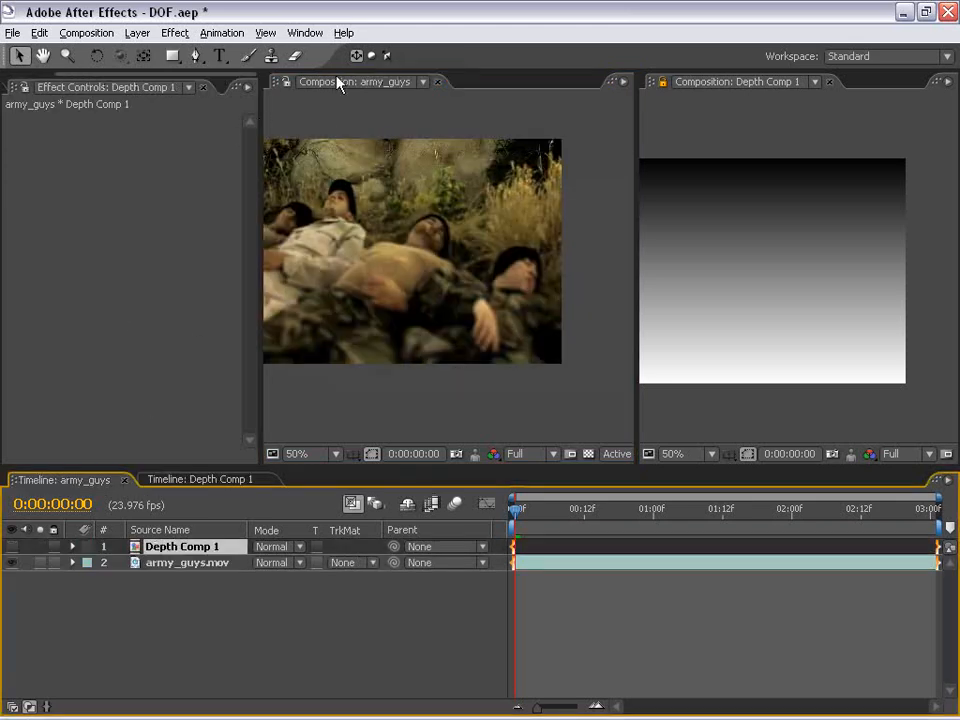
click(287, 90)
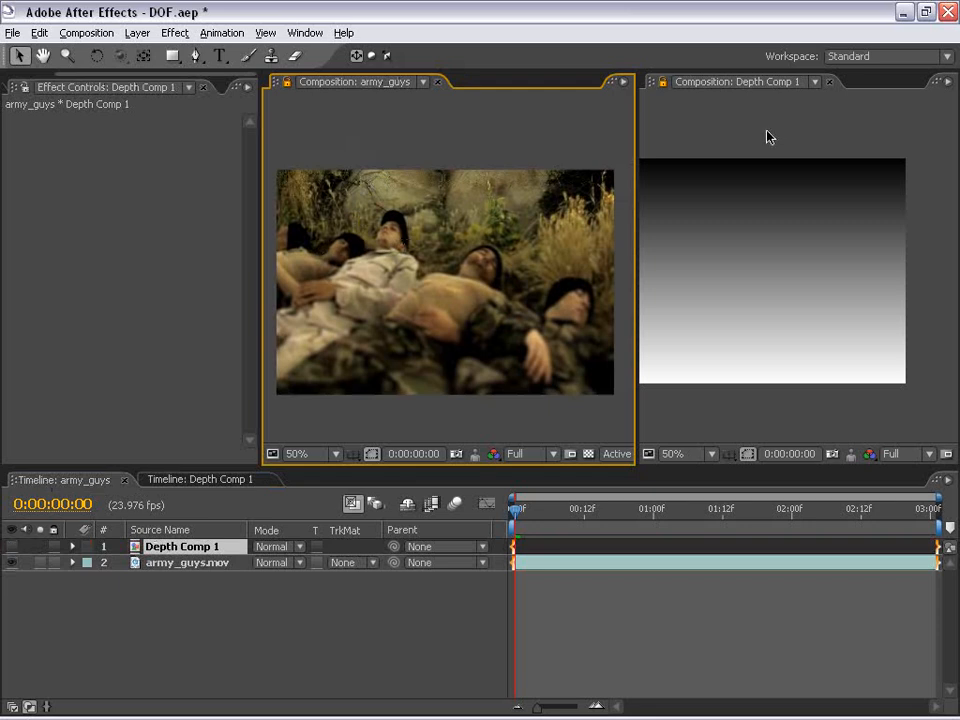
click(784, 106)
- Change the Depth layer's ramp to Radial Ramp, starting at about 360, 236 and ending at about 330, 788, and check the blur
click(205, 481)
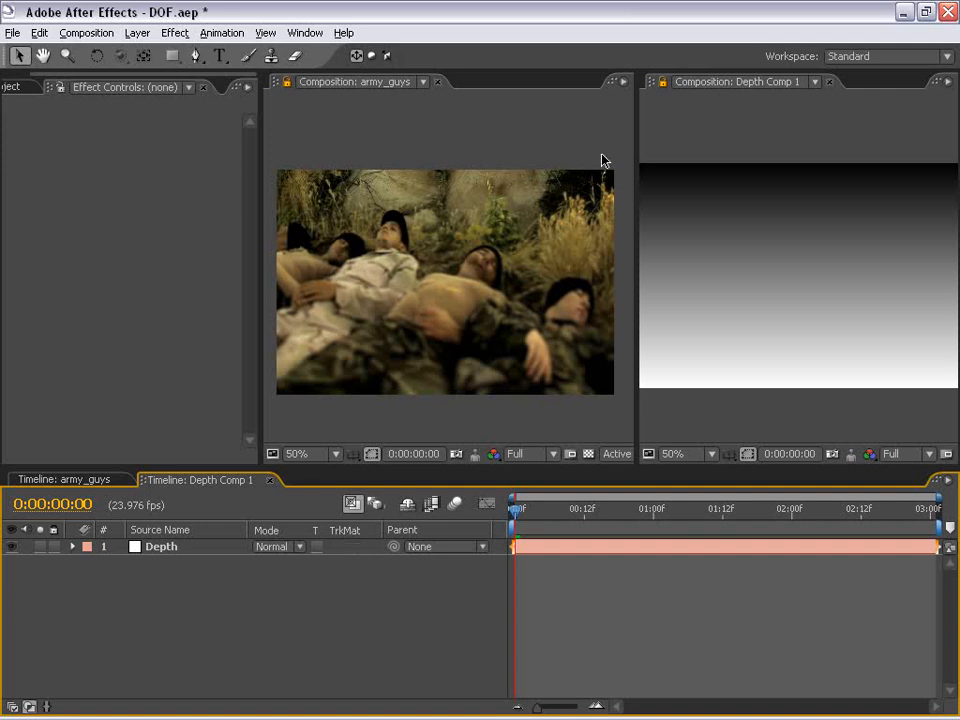
click(546, 546)
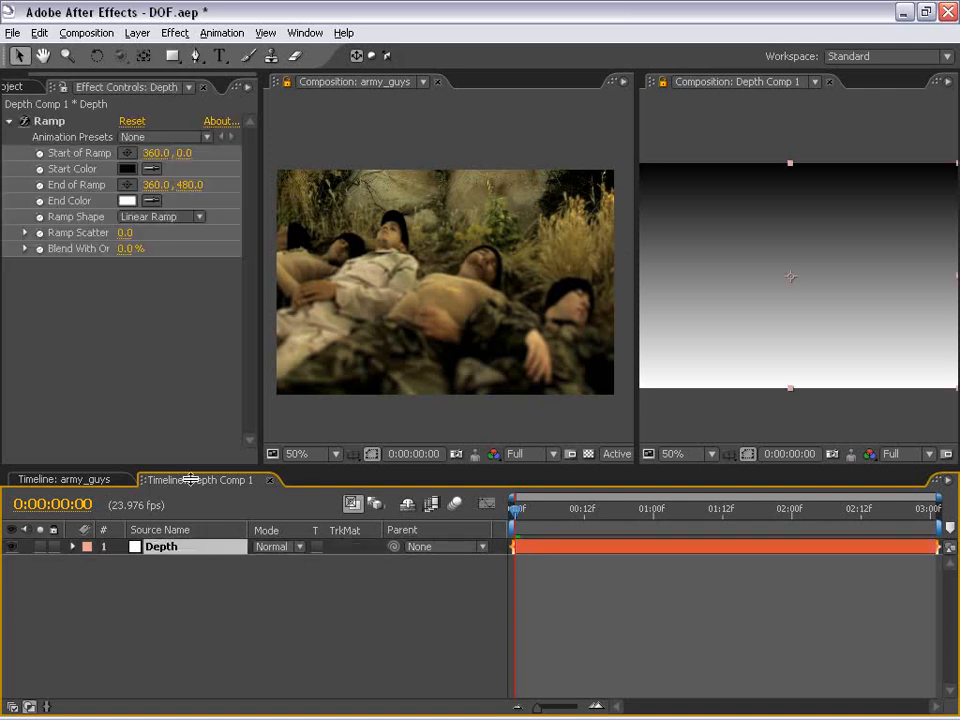
click(163, 217)
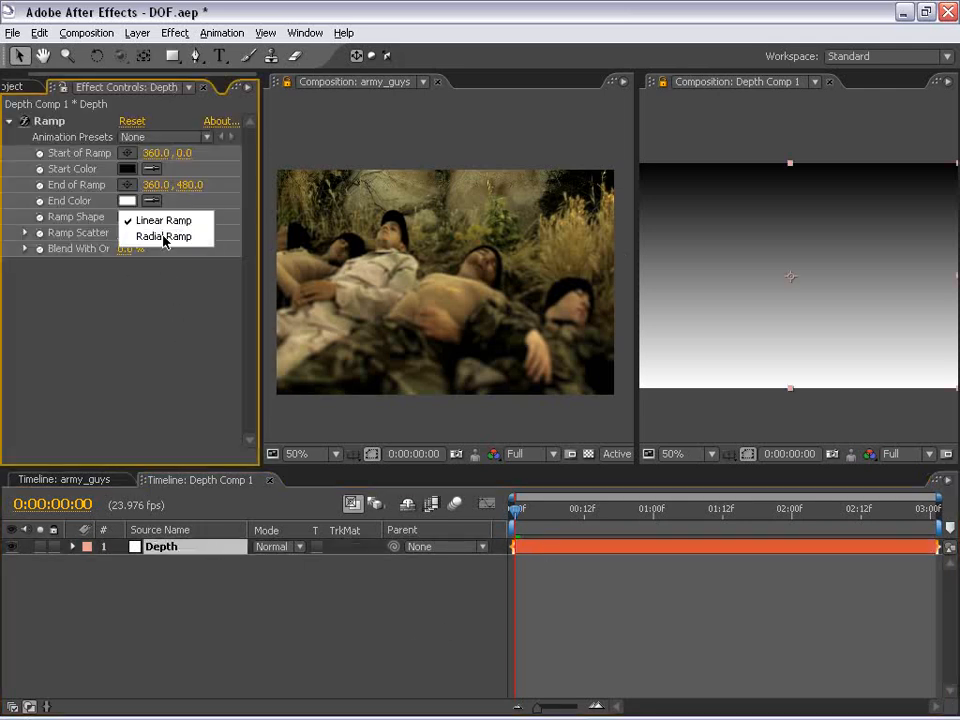
click(165, 238)
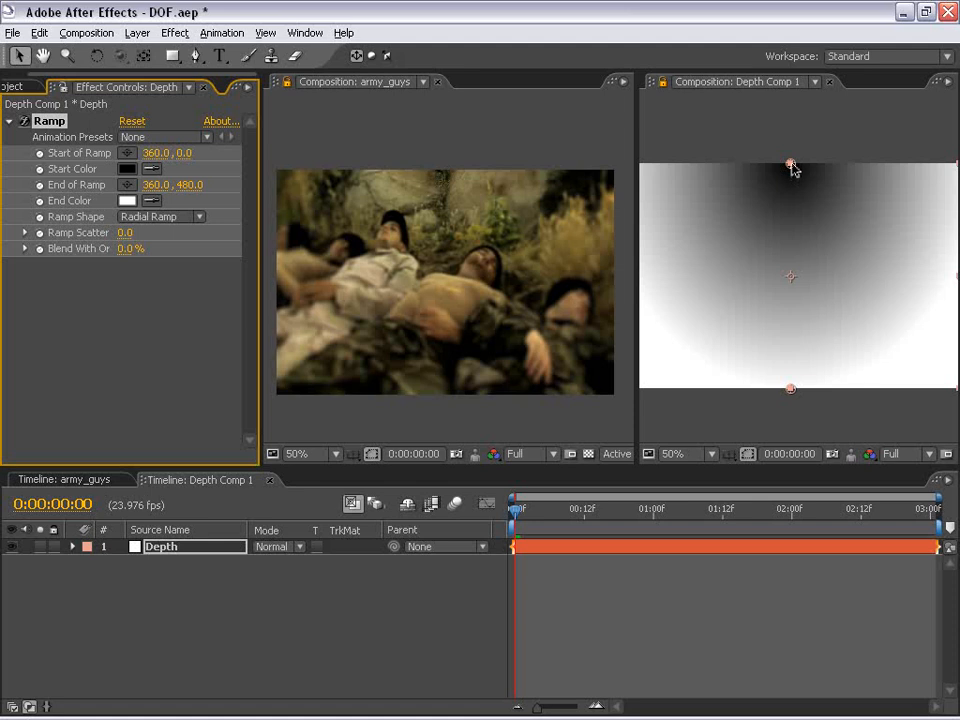
drag(791, 165, 791, 276)
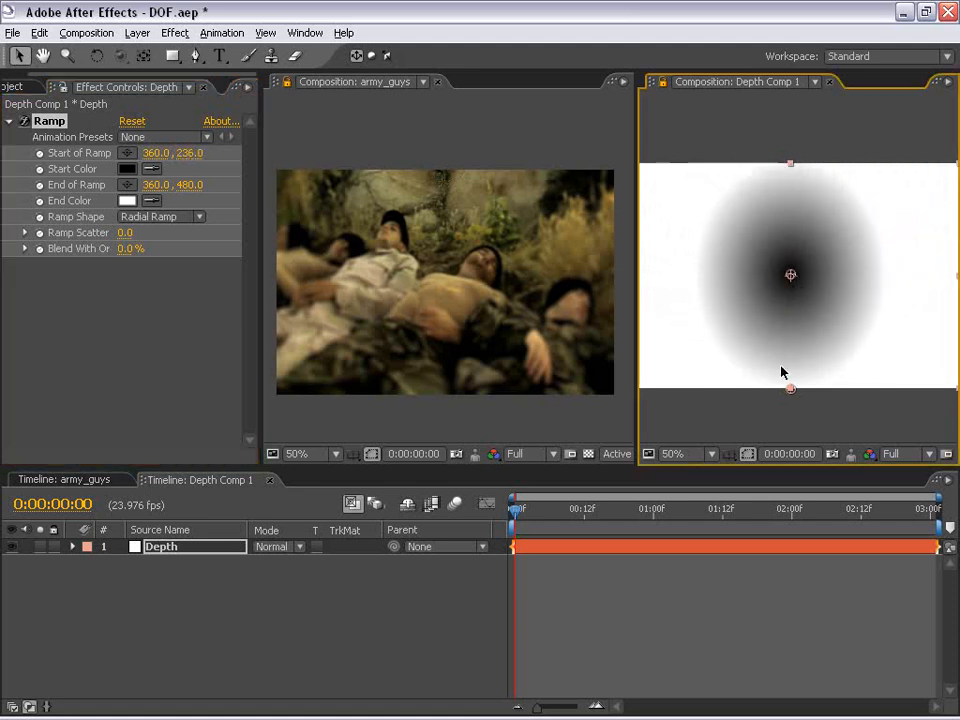
drag(791, 389, 777, 545)
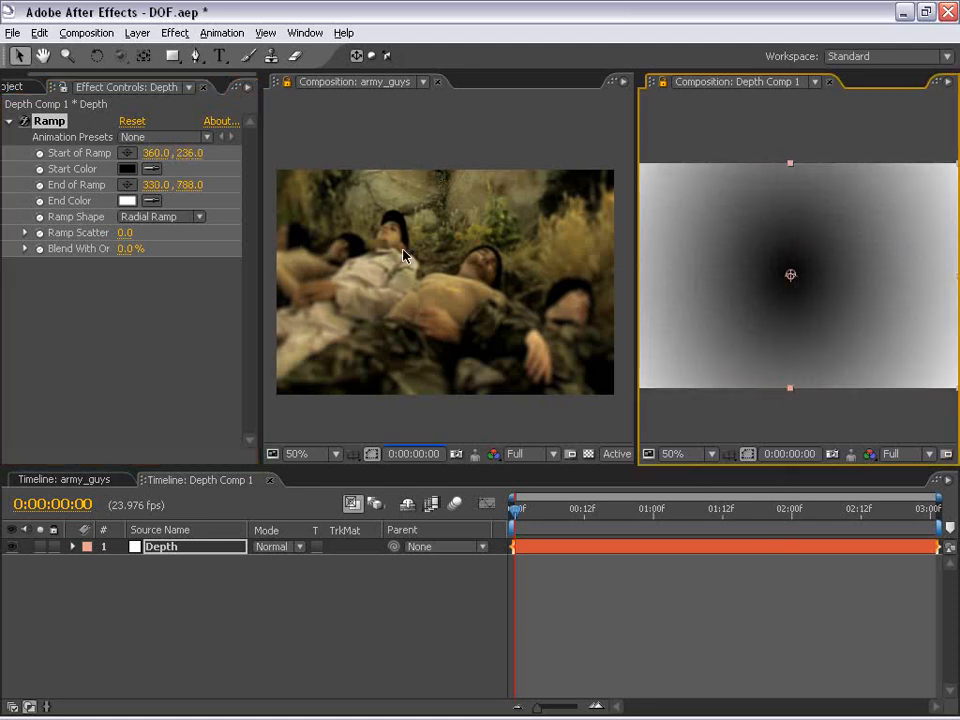
scroll(424, 284, up, 1)
key(space)
drag(438, 281, 466, 237)
scroll(454, 254, down, 1)
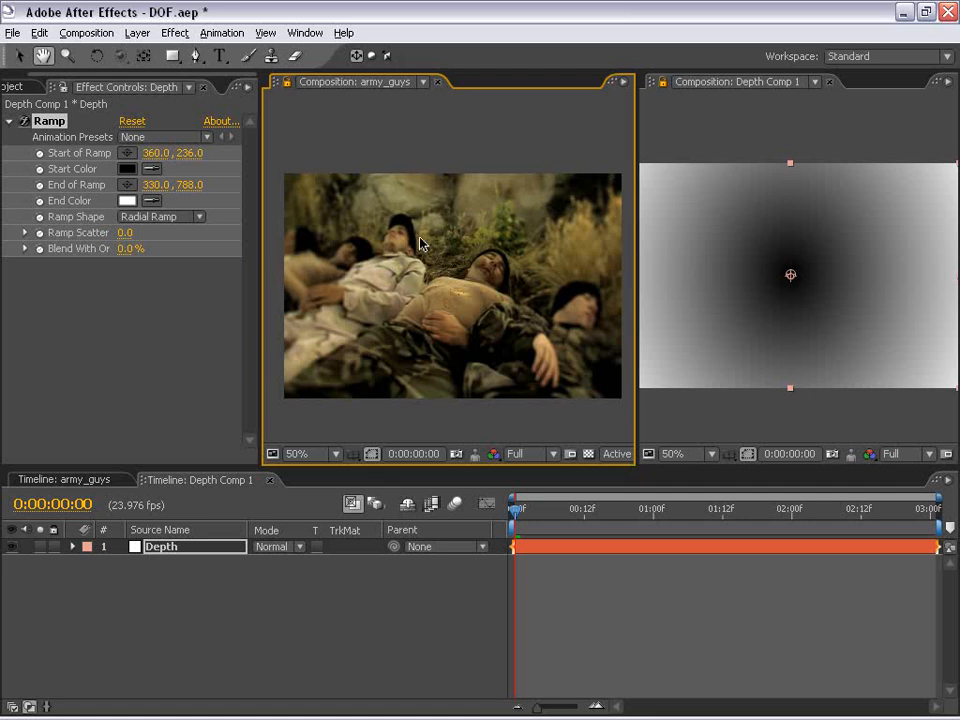
- Apply the Curves color correction effect to the Depth layer
click(596, 611)
click(550, 547)
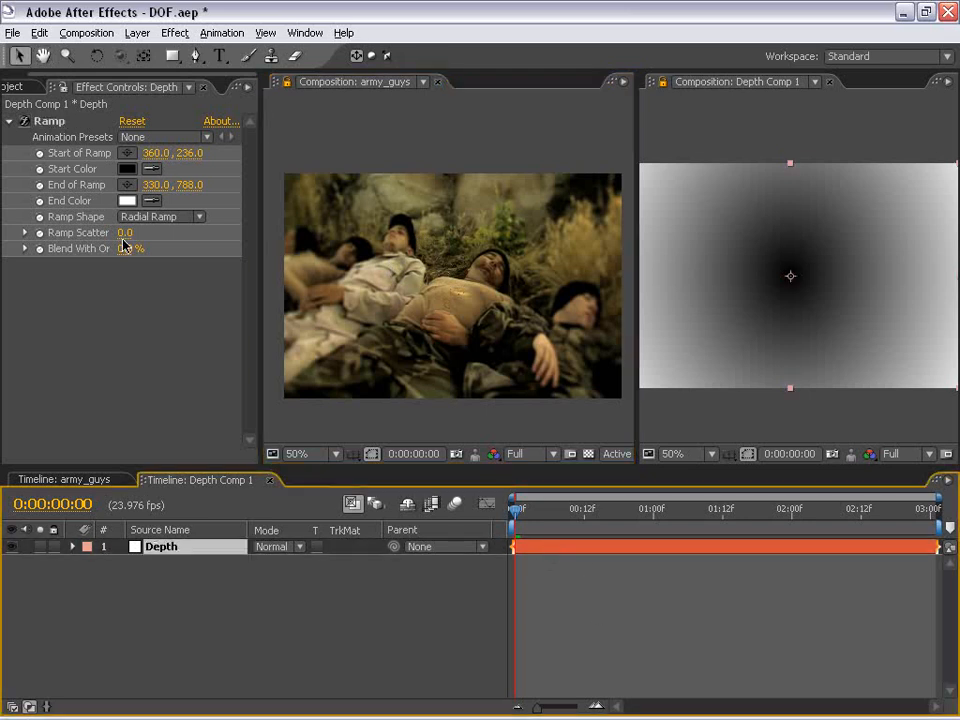
click(31, 122)
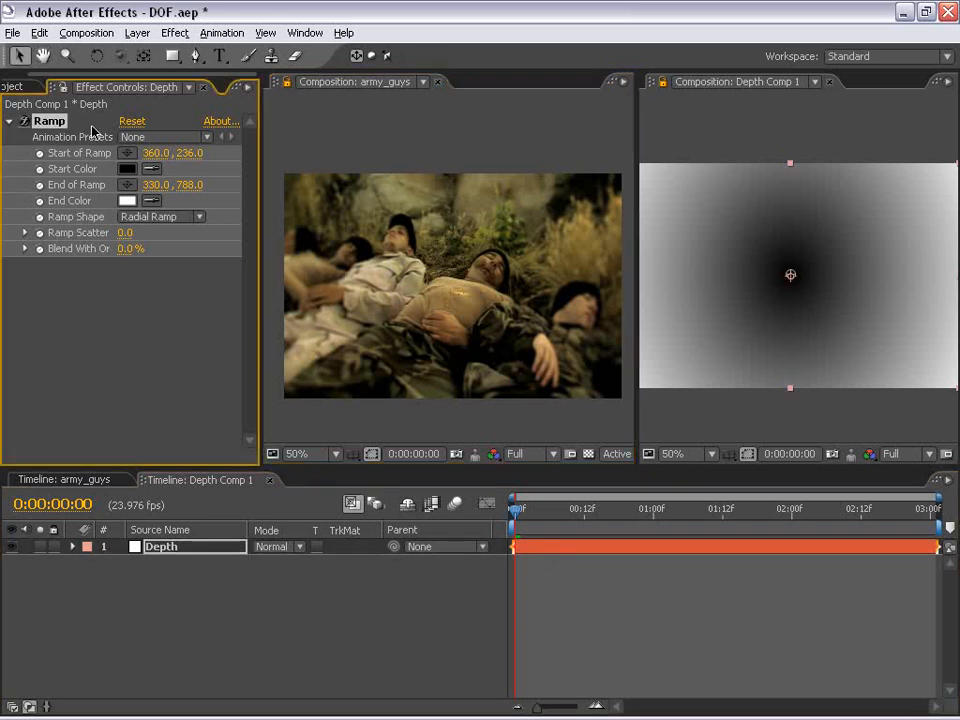
click(175, 33)
mouse_move(222, 192)
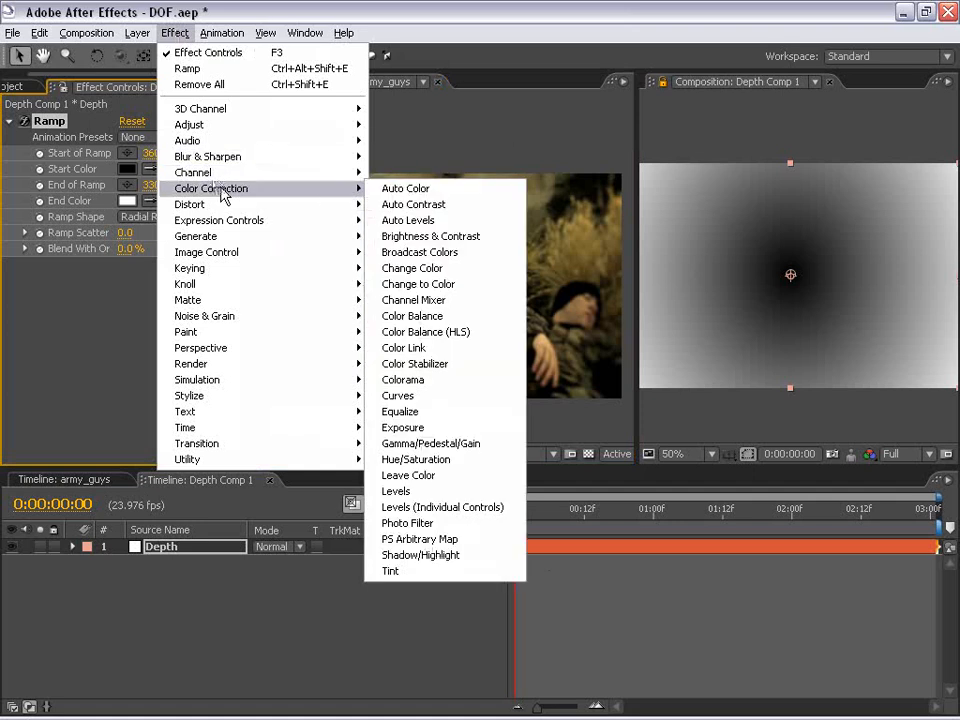
click(413, 403)
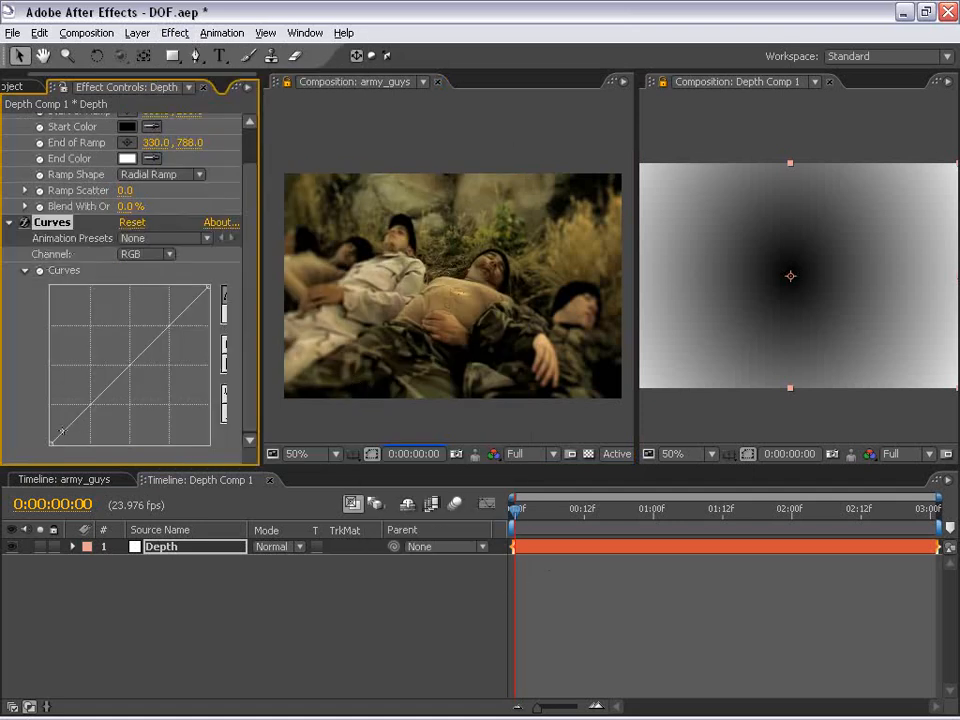
- Reshape the Depth layer's RGB curve by shifting its black point inward and raising the midtones to increase the radial gradient's contrast
drag(54, 443, 98, 443)
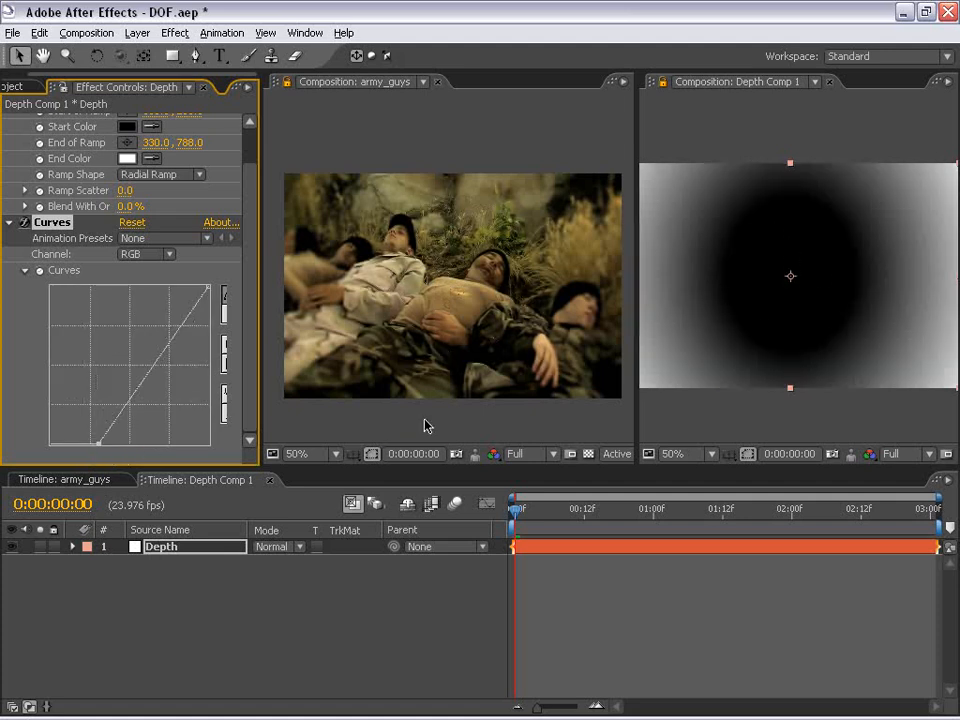
drag(162, 355, 142, 344)
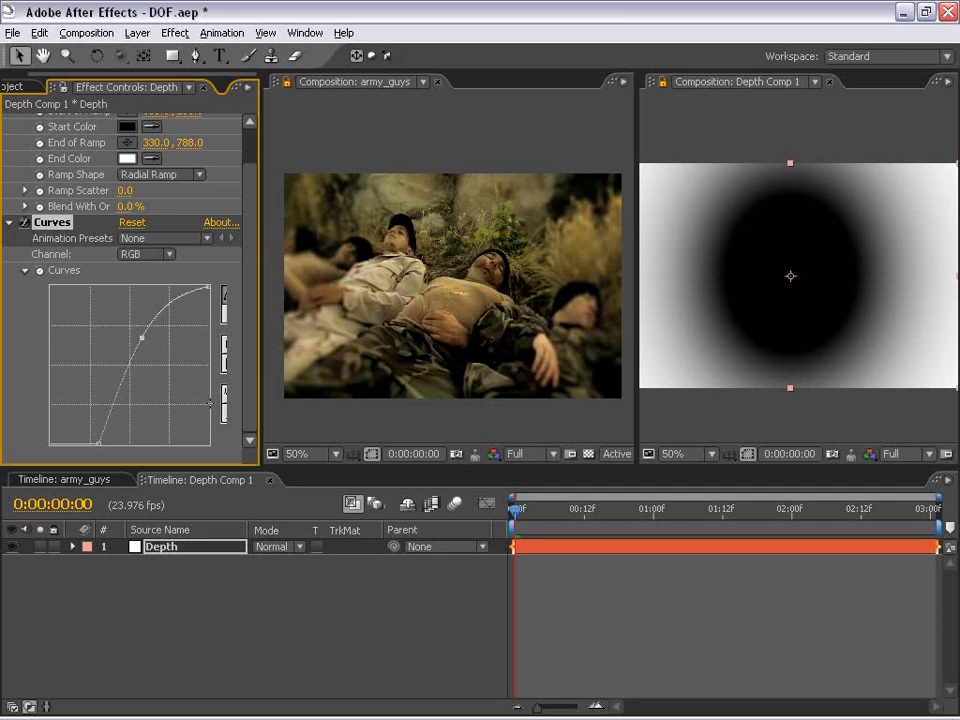
drag(98, 443, 80, 456)
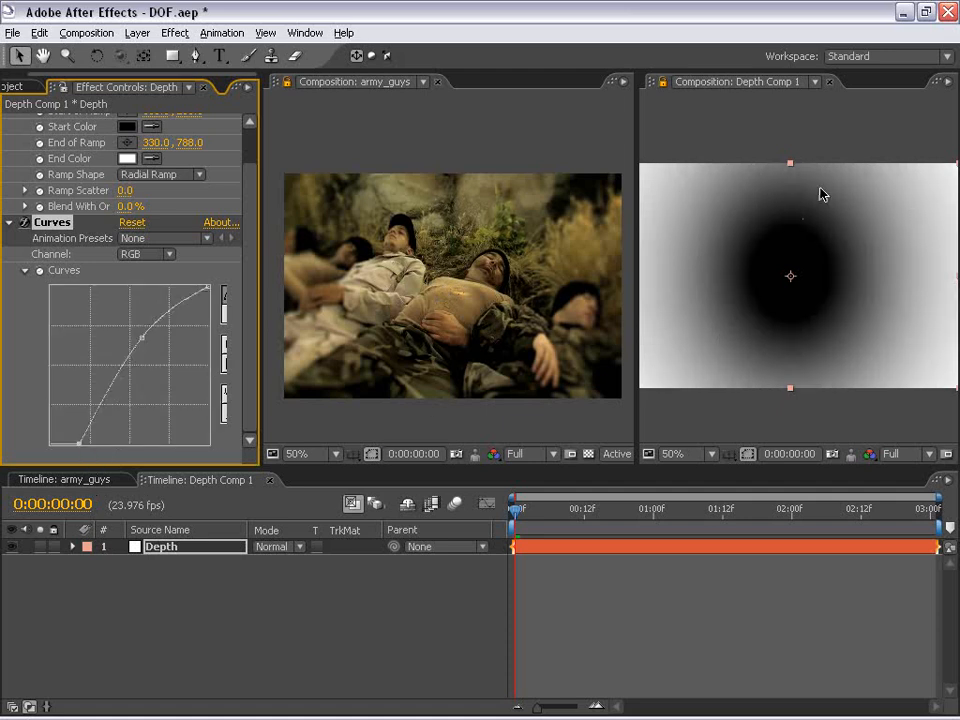
- Inspect the radial blur falloff around the center man with the army_guys viewer maximized at 100%, and restore the viewer layout
key(space)
drag(467, 289, 449, 279)
key(grave)
scroll(433, 311, up, 1)
key(space)
drag(520, 322, 544, 271)
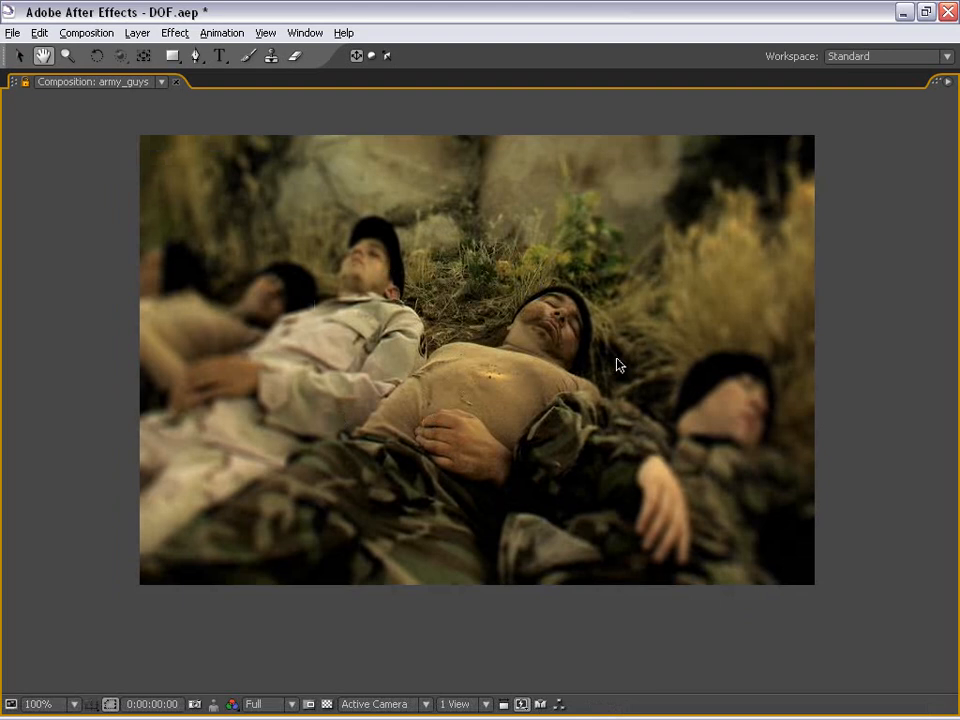
key(KP_0)
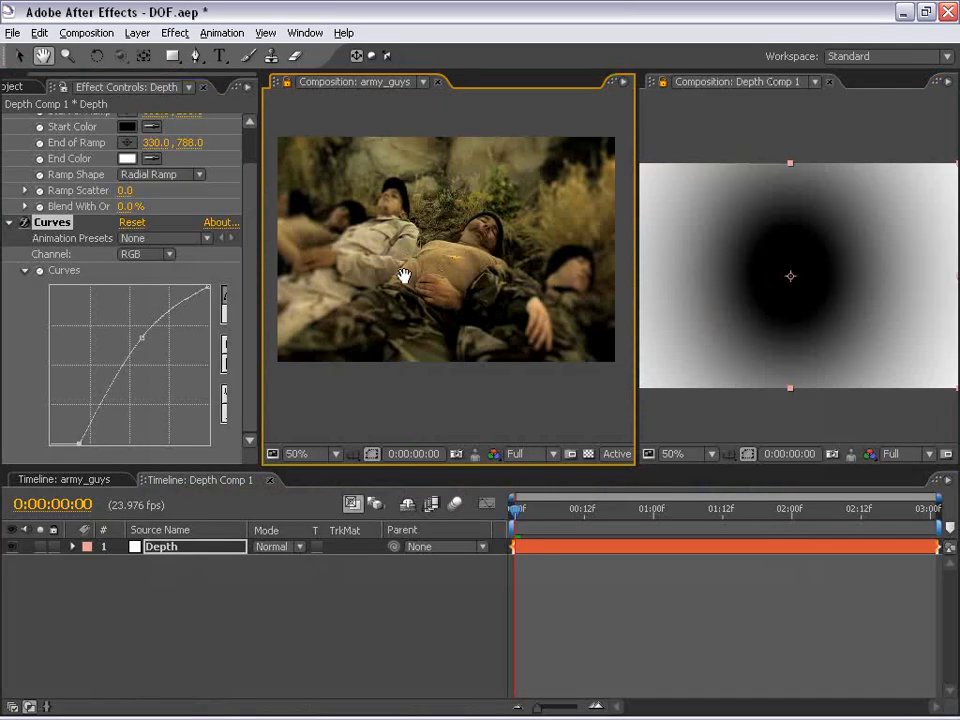
mouse_move(454, 231)
mouse_down()
mouse_move(463, 268)
mouse_move(457, 253)
mouse_up()
click(439, 424)
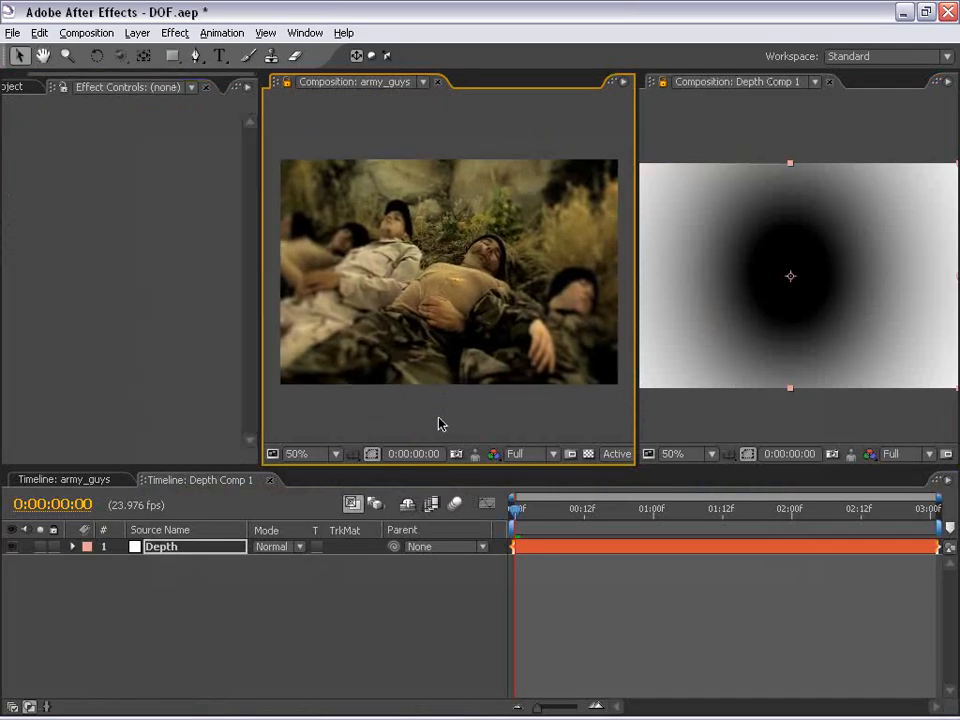
- Delete the Curves effect from the Depth layer and reset its Ramp effect to the default linear gradient
click(713, 125)
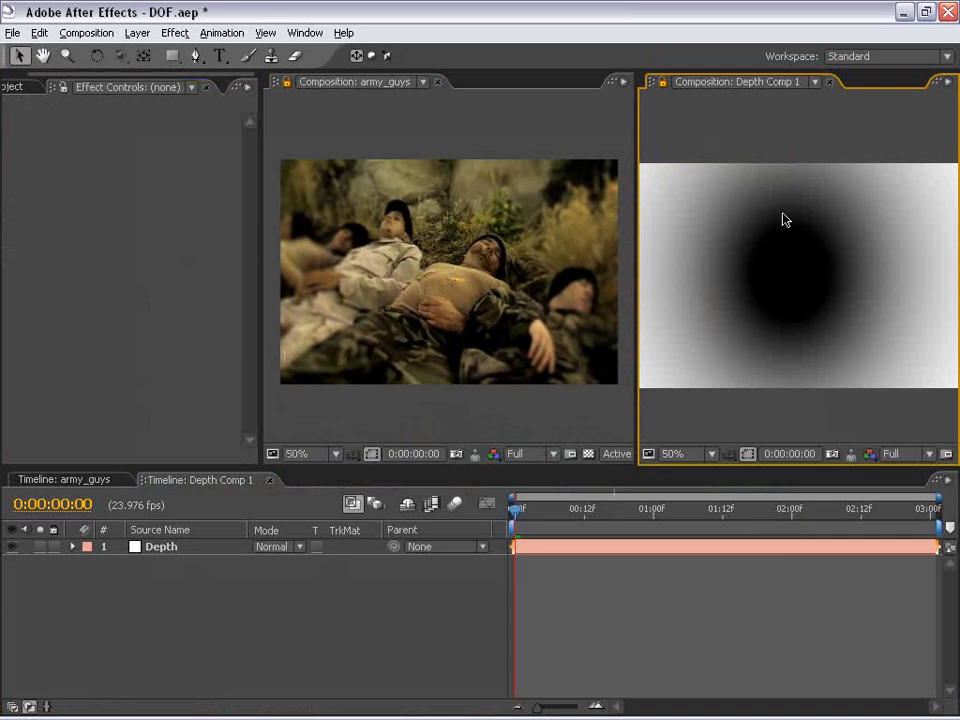
click(810, 218)
click(58, 266)
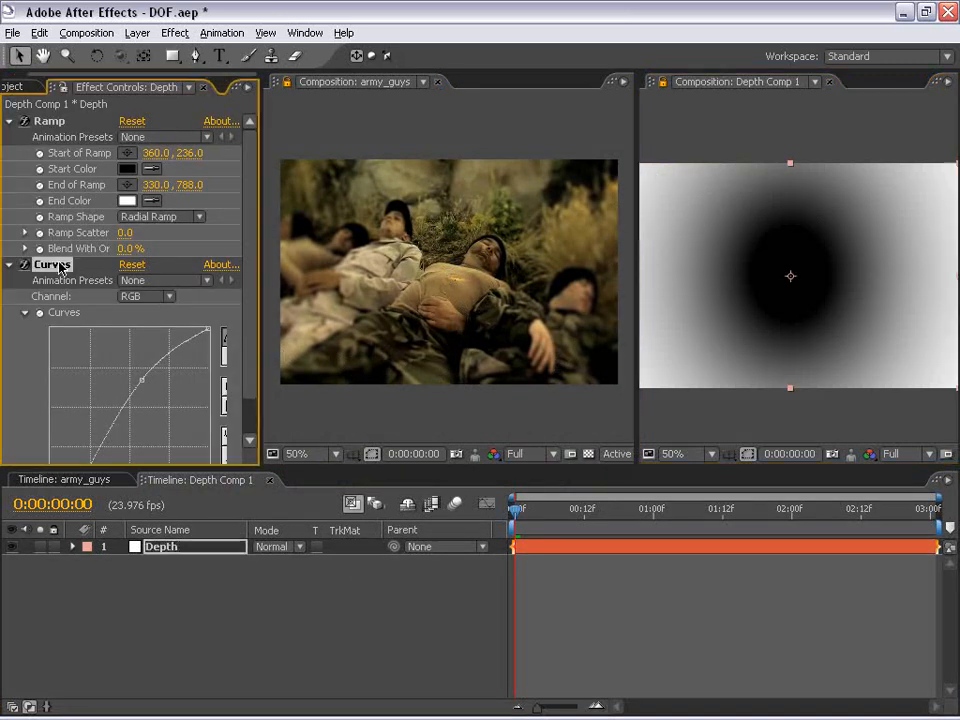
key(Delete)
click(132, 122)
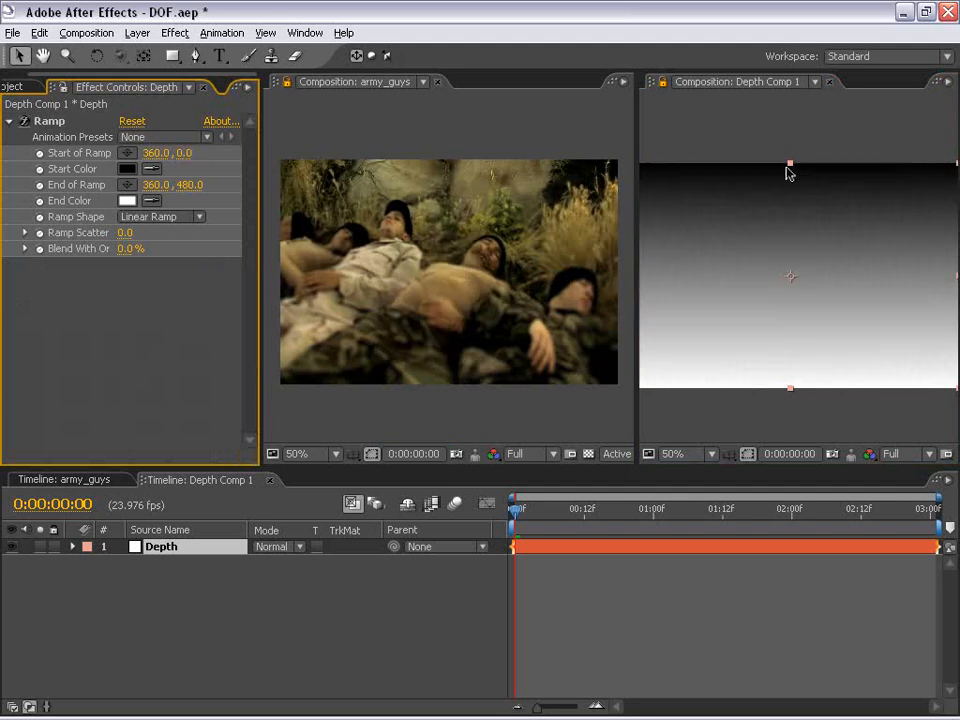
scroll(778, 280, down, 2)
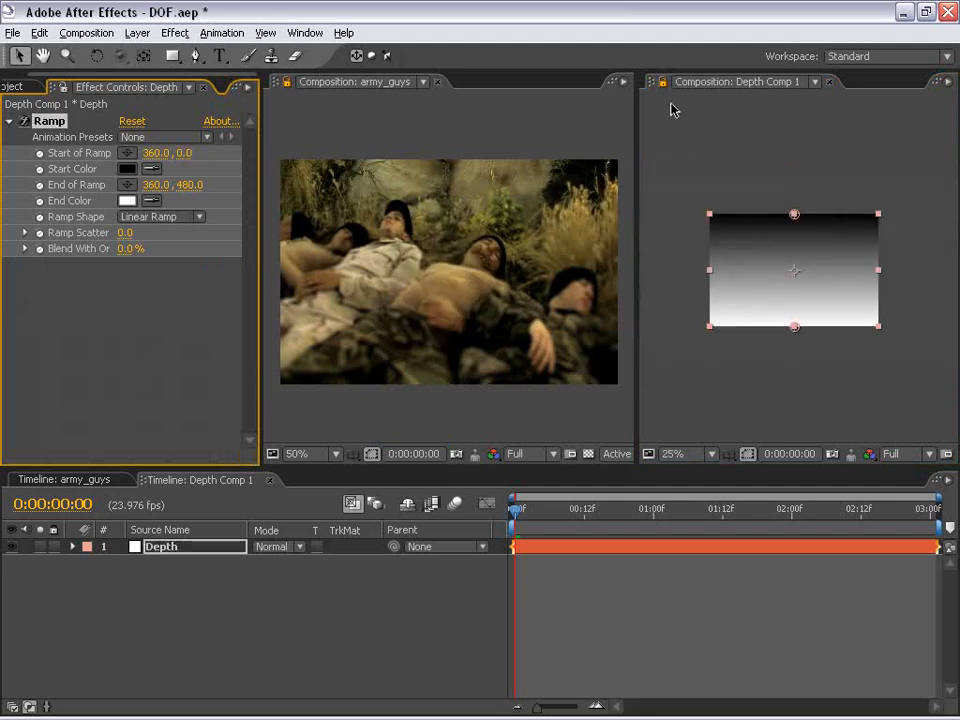
- Close the Depth Comp 1 viewer, unlock the army_guys viewer and recenter the footage in it
click(829, 81)
click(369, 84)
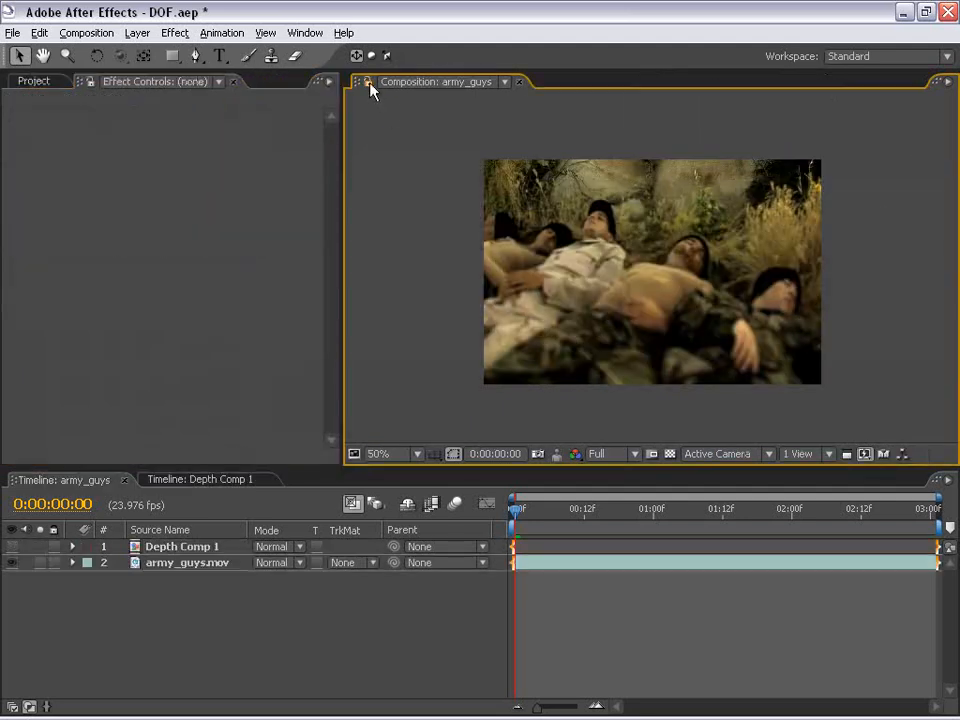
drag(646, 265, 598, 251)
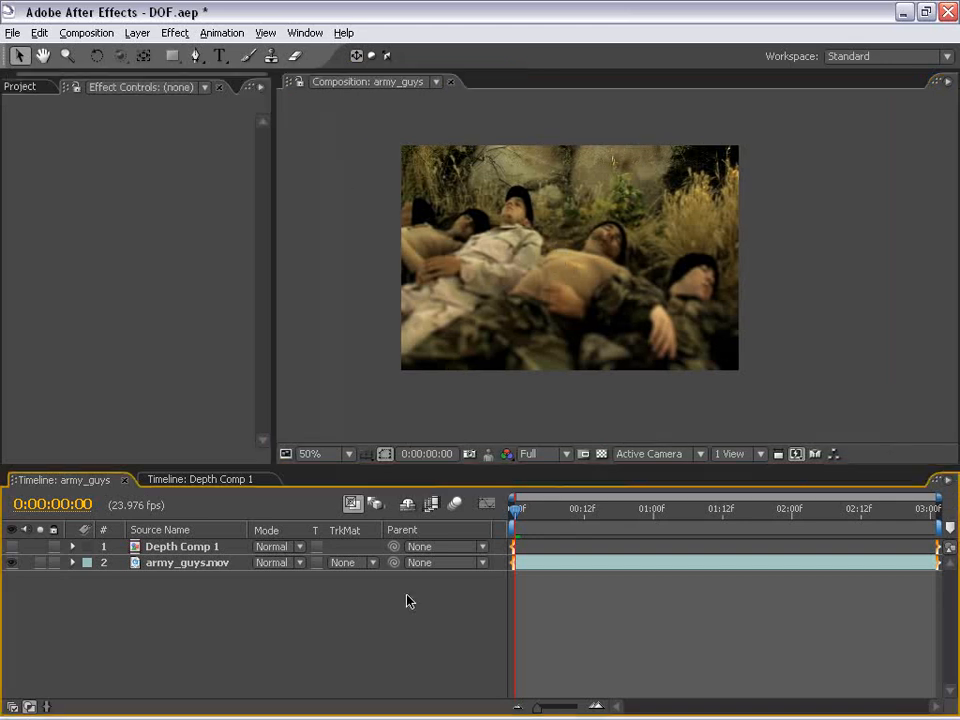
- Show the Lens Blur settings of army_guys.mov with full parameter names and enlarge the footage view to 100%
click(530, 566)
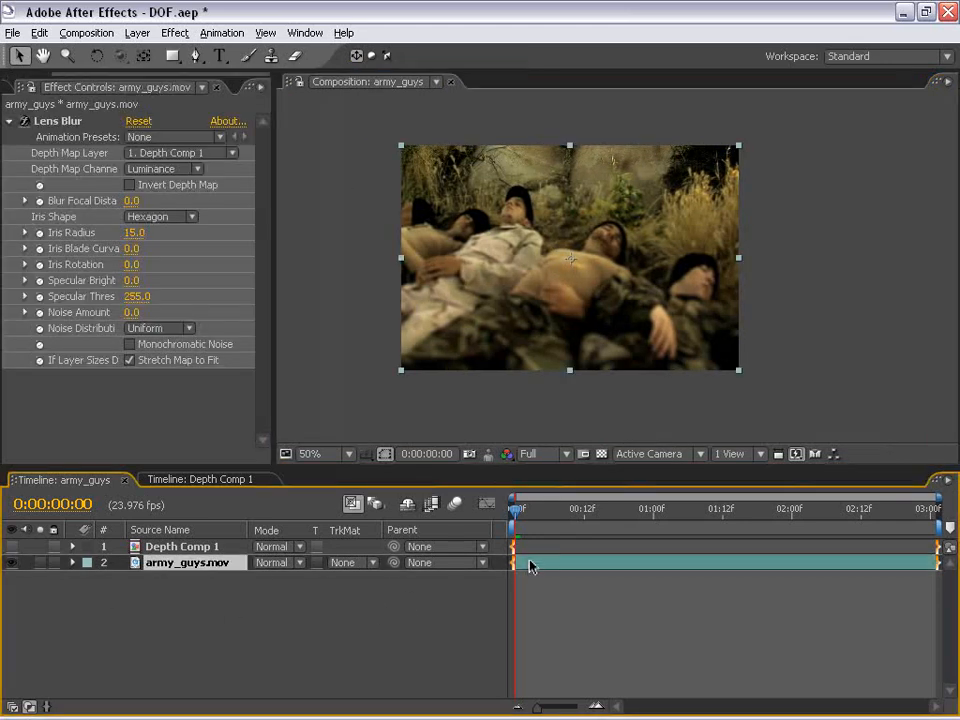
click(57, 121)
key(Return)
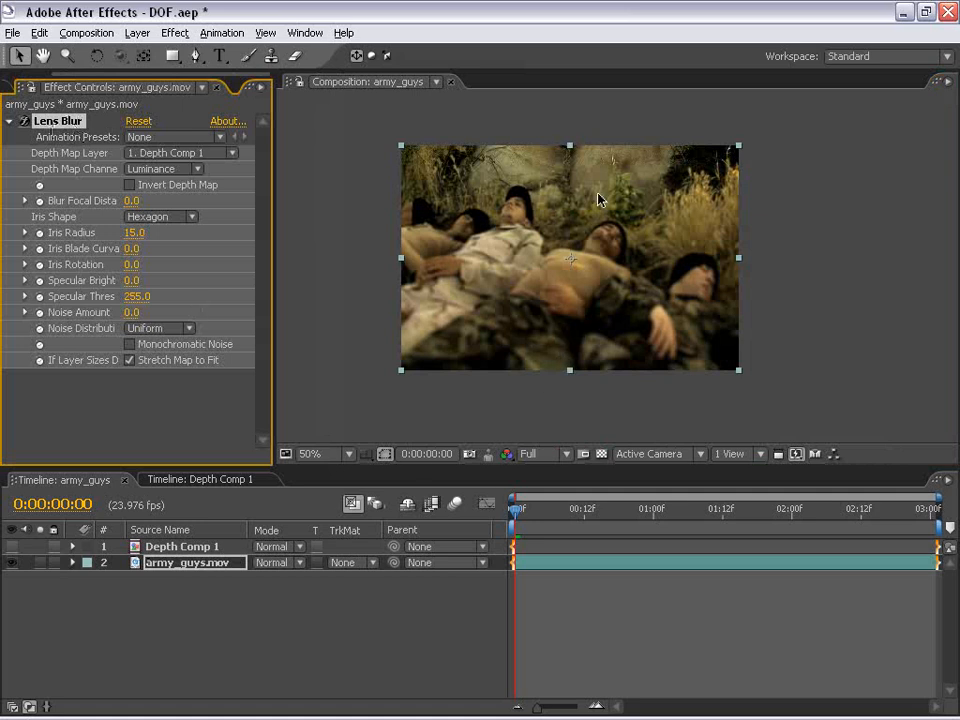
scroll(522, 235, up, 1)
key(space)
drag(553, 219, 578, 212)
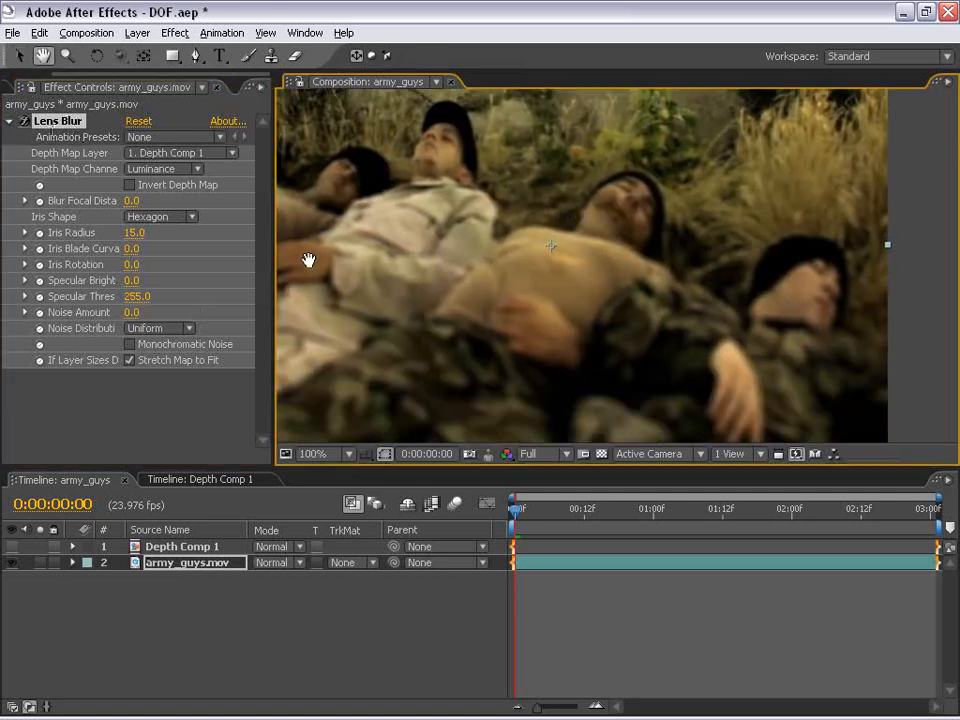
drag(274, 181, 342, 186)
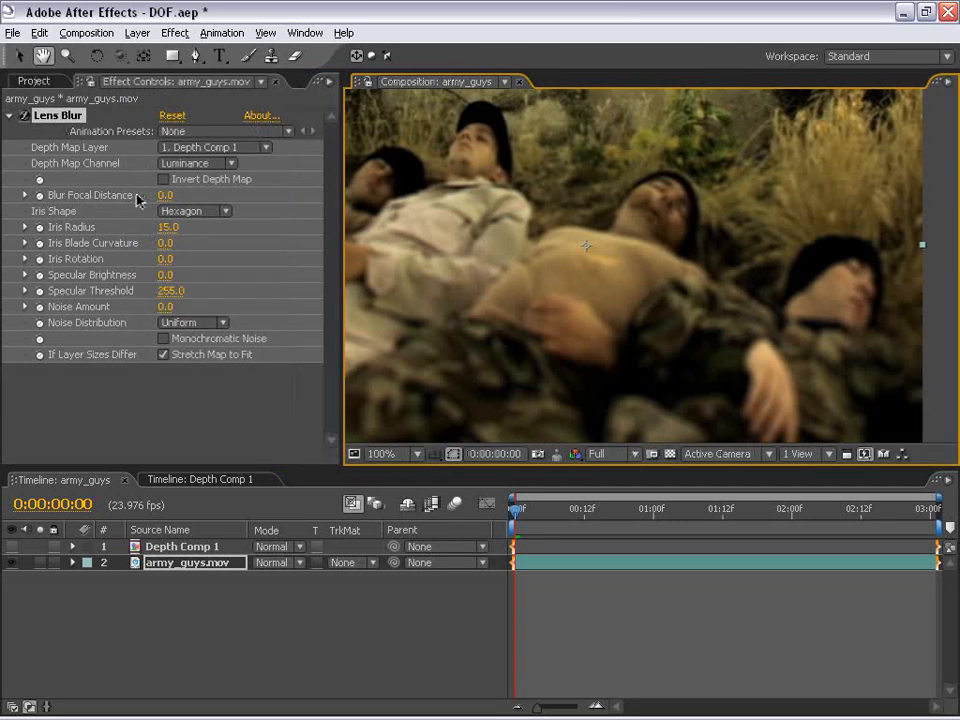
- Set the Lens Blur's Blur Focal Distance to 255 and examine the foreground focus in the maximized army_guys viewer, restoring the layout
drag(172, 197, 264, 200)
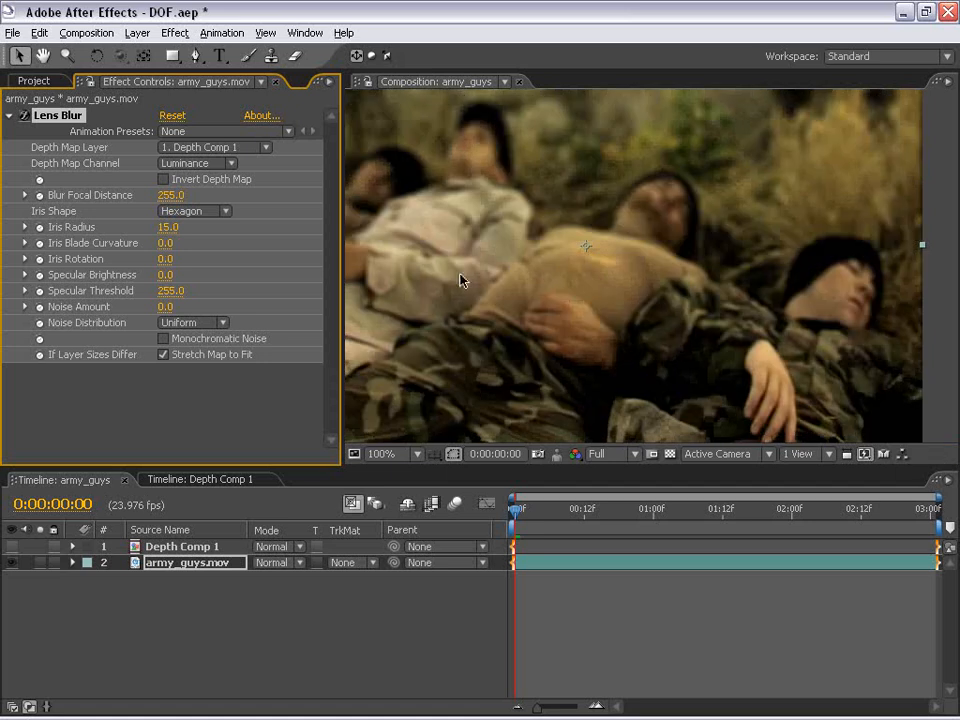
scroll(551, 257, down, 1)
key(space)
drag(579, 291, 568, 264)
scroll(588, 273, up, 1)
drag(600, 300, 635, 348)
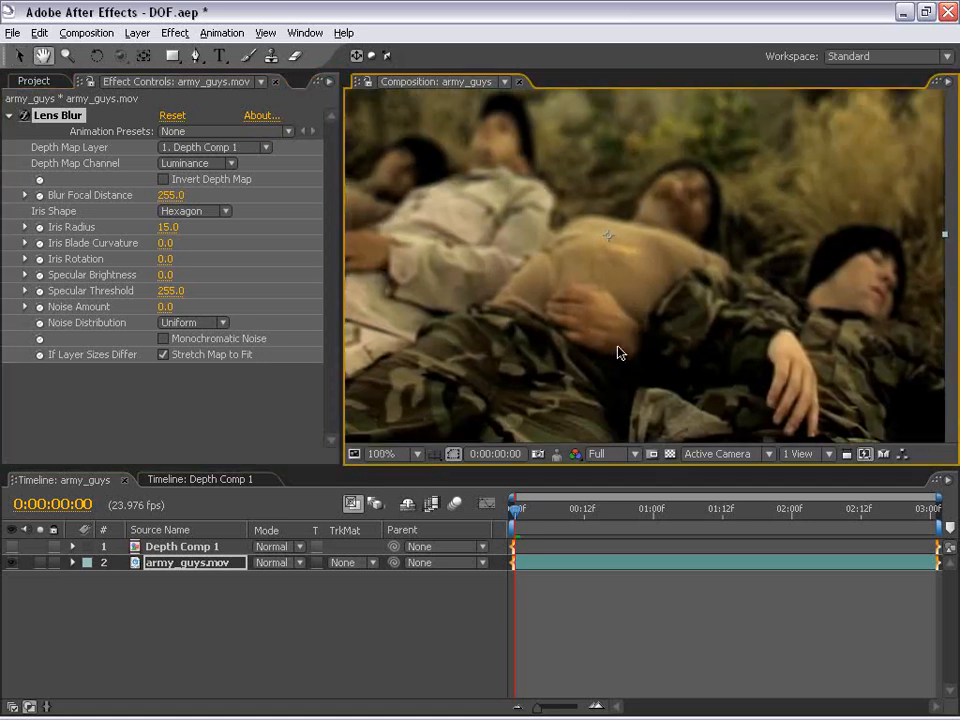
key(grave)
key(space)
drag(534, 368, 636, 339)
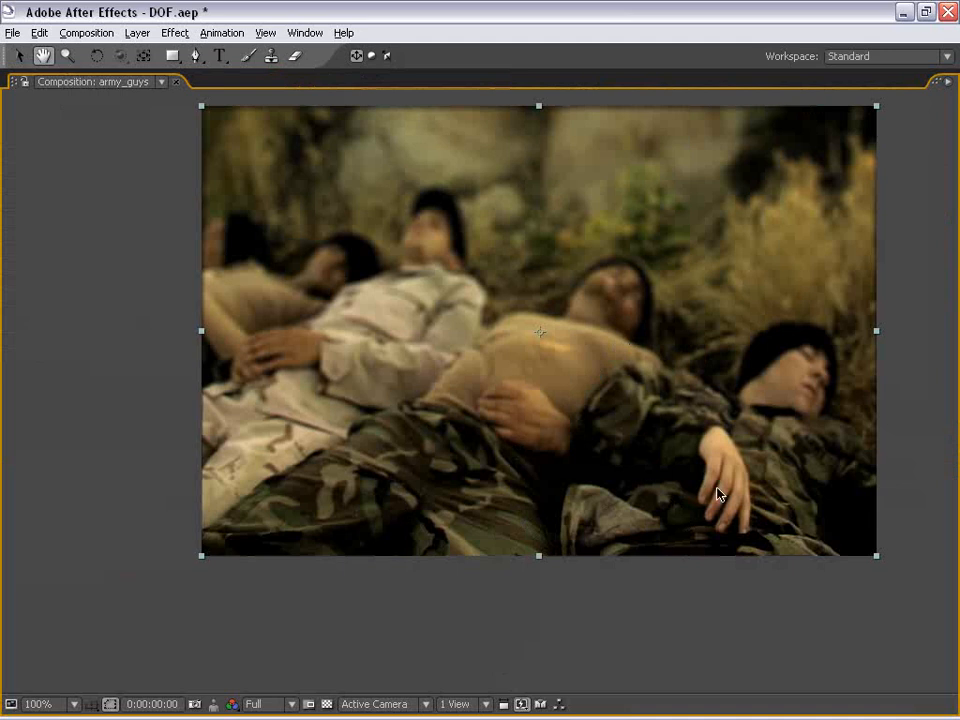
key(grave)
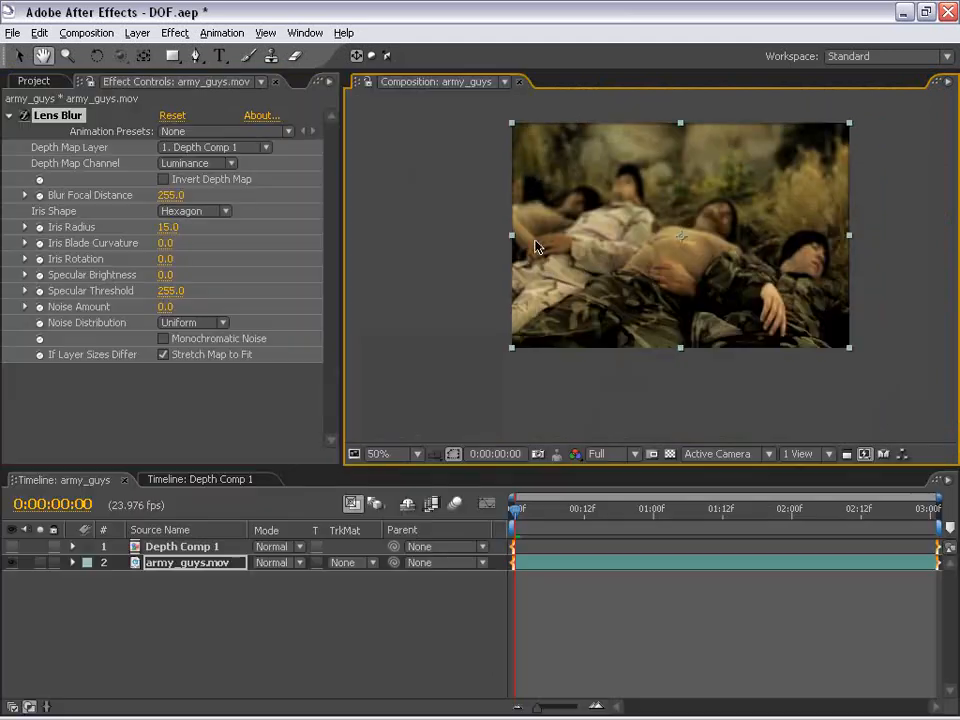
- Set the Lens Blur's Blur Focal Distance to 140.2, inspect the footage at 100%, and set the Iris Radius to 20
drag(158, 195, 128, 200)
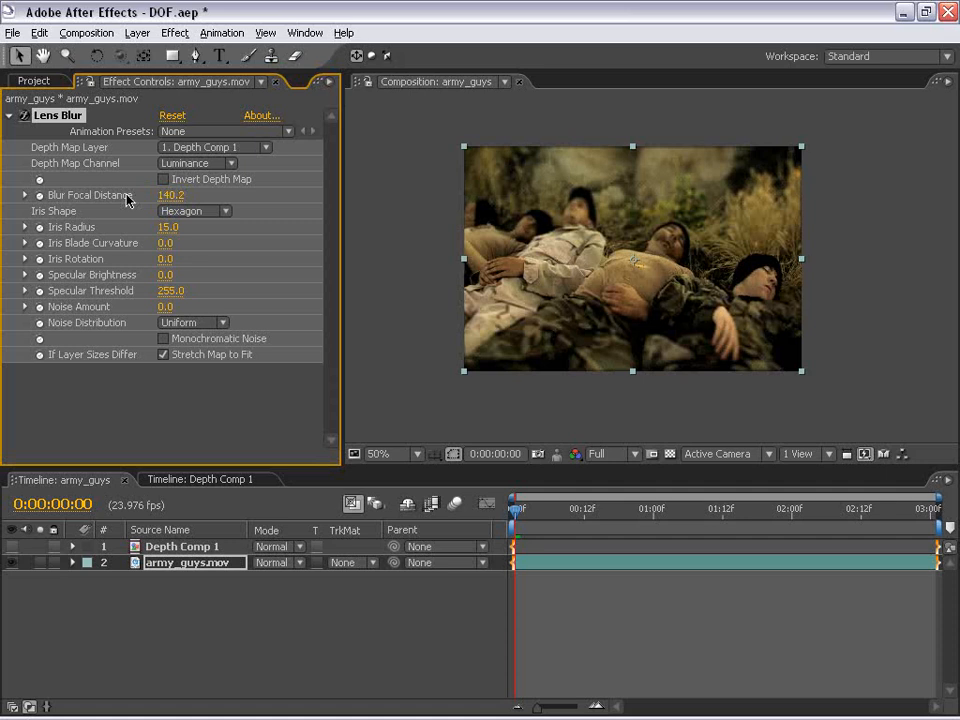
scroll(662, 268, up, 2)
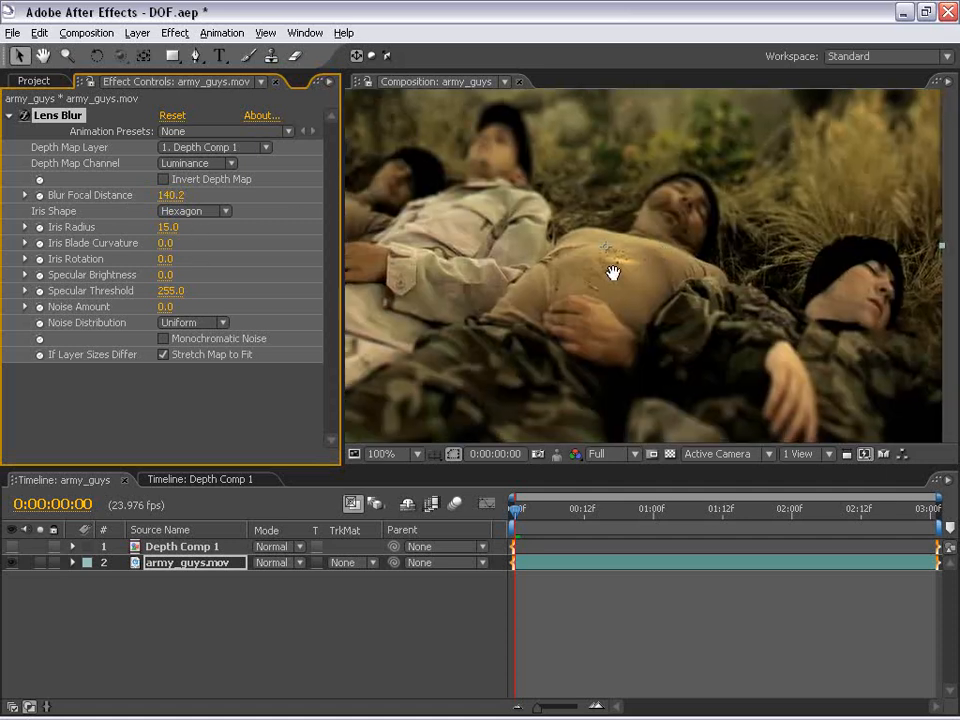
click(168, 227)
text(20)
key(Return)
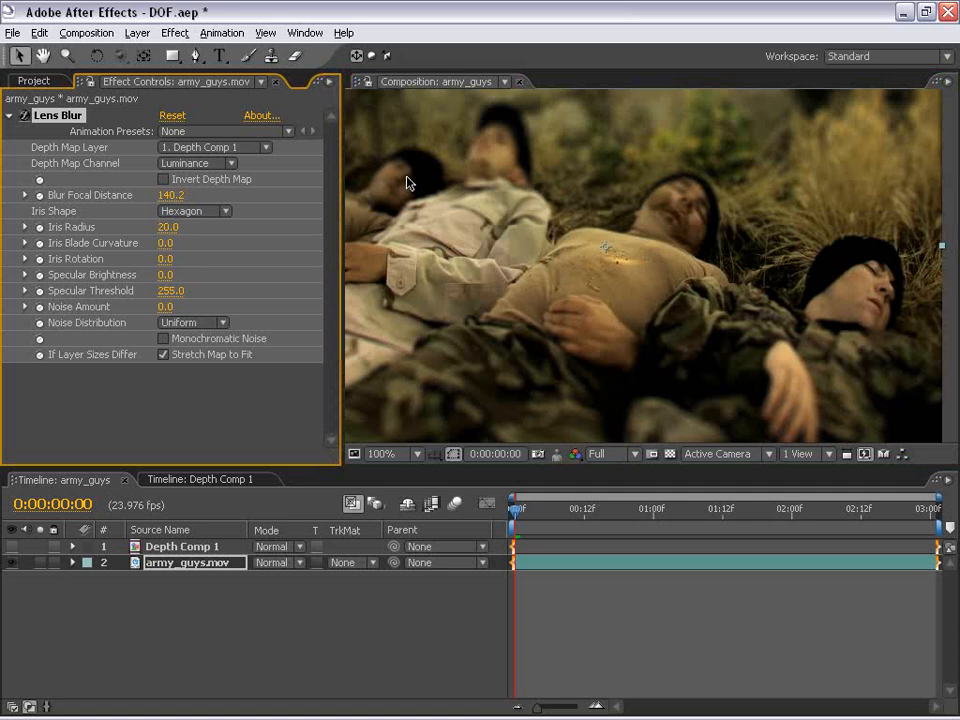
- Shift the focus toward the men in the back by setting the Blur Focal Distance to 76.5
drag(170, 195, 138, 196)
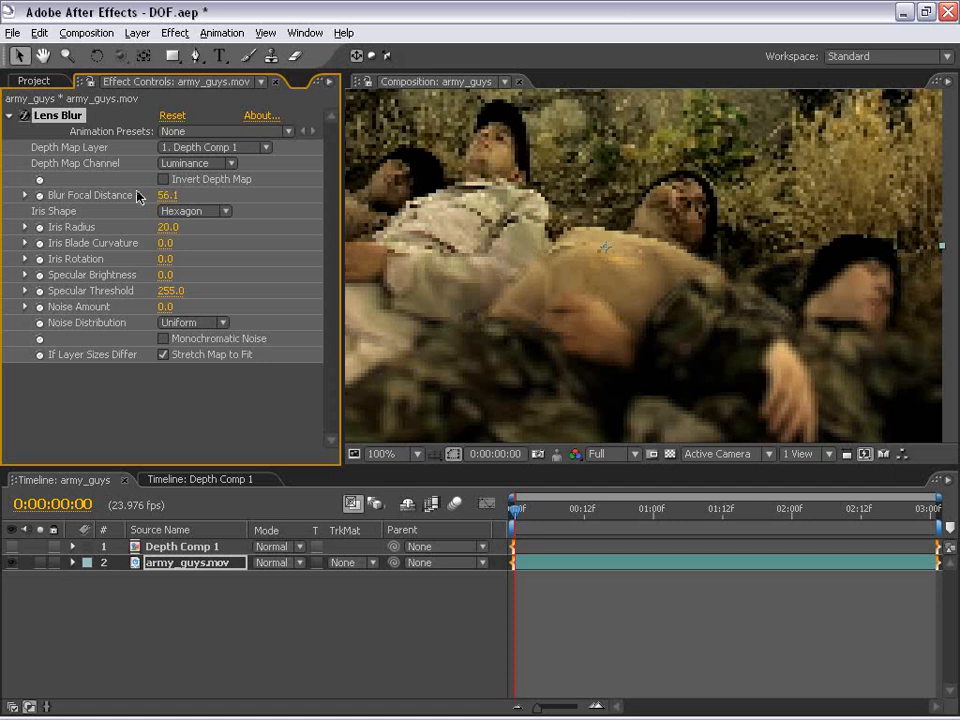
key(space)
drag(573, 160, 618, 251)
drag(165, 195, 174, 195)
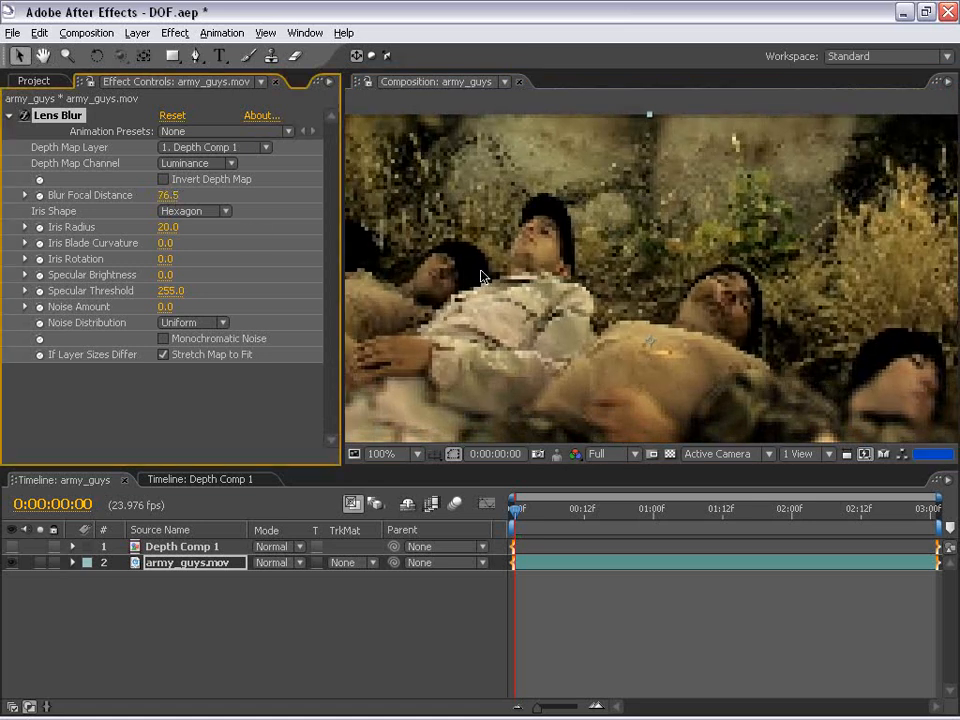
- Examine the focus on the men in the back with the army_guys viewer maximized, and restore the viewer layout at 50%
key(space)
drag(514, 285, 649, 302)
scroll(677, 316, down, 1)
key(grave)
scroll(629, 353, up, 1)
key(space)
drag(507, 393, 510, 332)
scroll(458, 245, down, 1)
key(grave)
drag(564, 247, 548, 257)
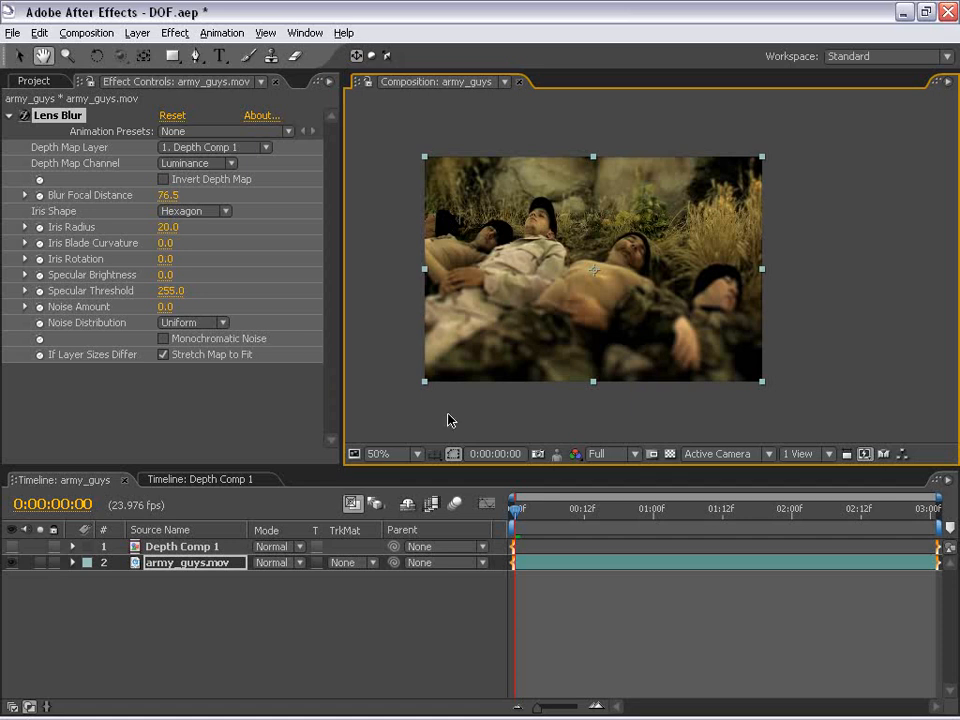
- Start keyframing the Blur Focal Distance at 0:00:02:05 with a value of 76.5 and check the focus on that frame
drag(669, 510, 826, 513)
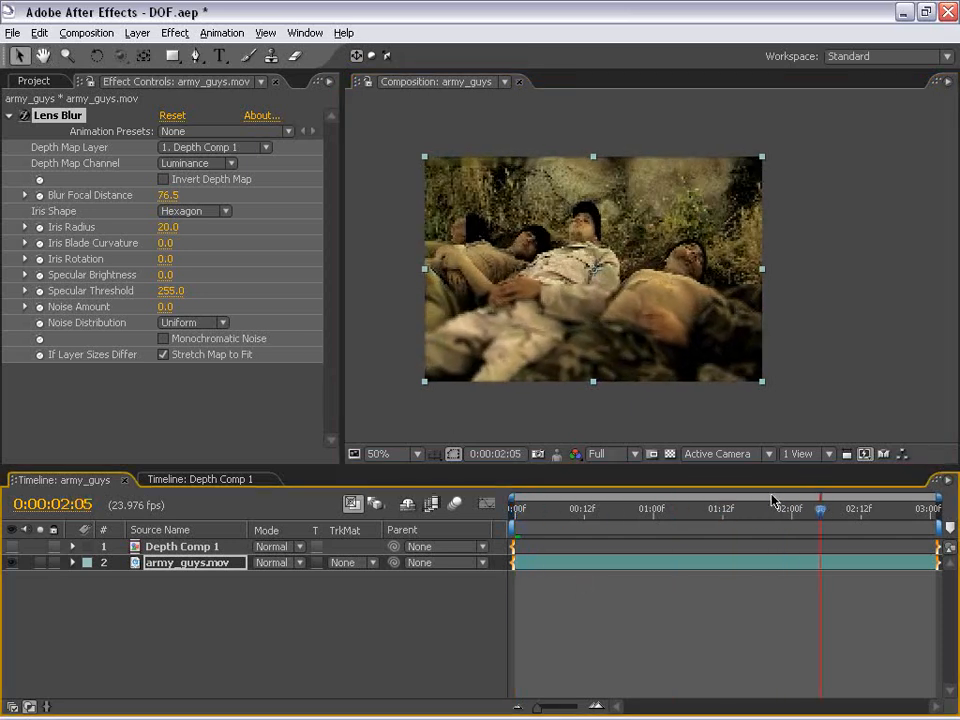
click(40, 196)
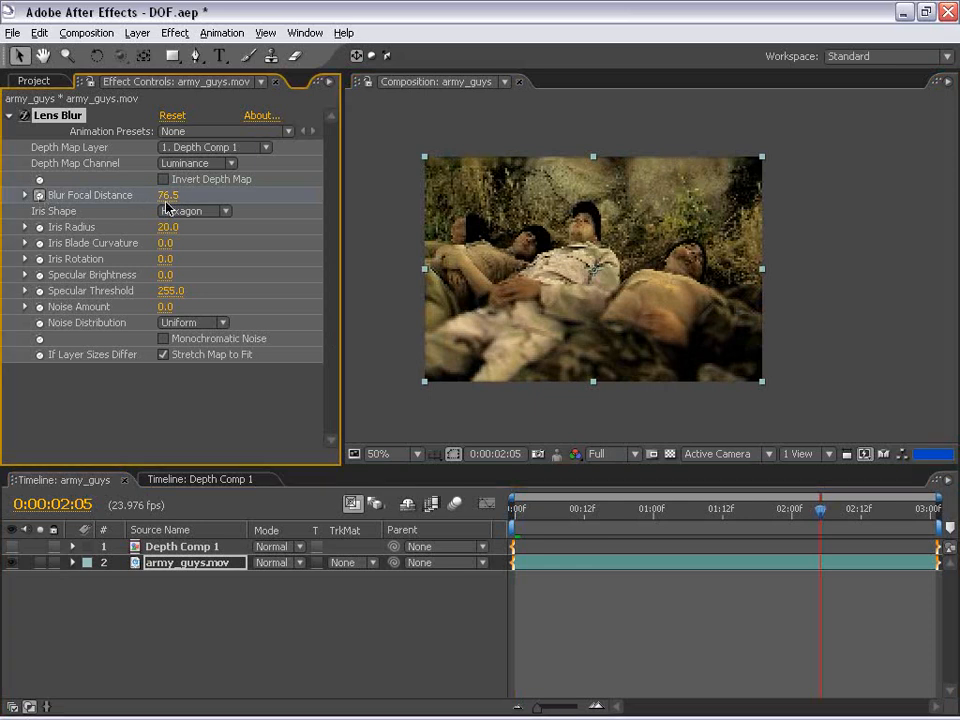
scroll(530, 268, up, 2)
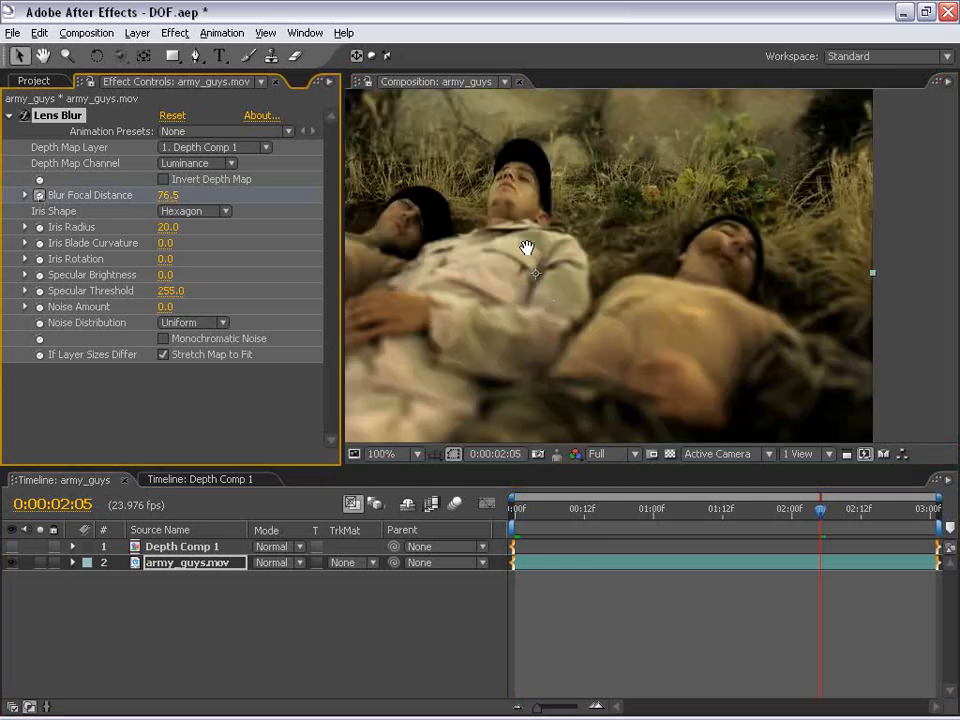
key(space)
drag(546, 293, 634, 354)
scroll(591, 287, down, 1)
drag(592, 308, 573, 266)
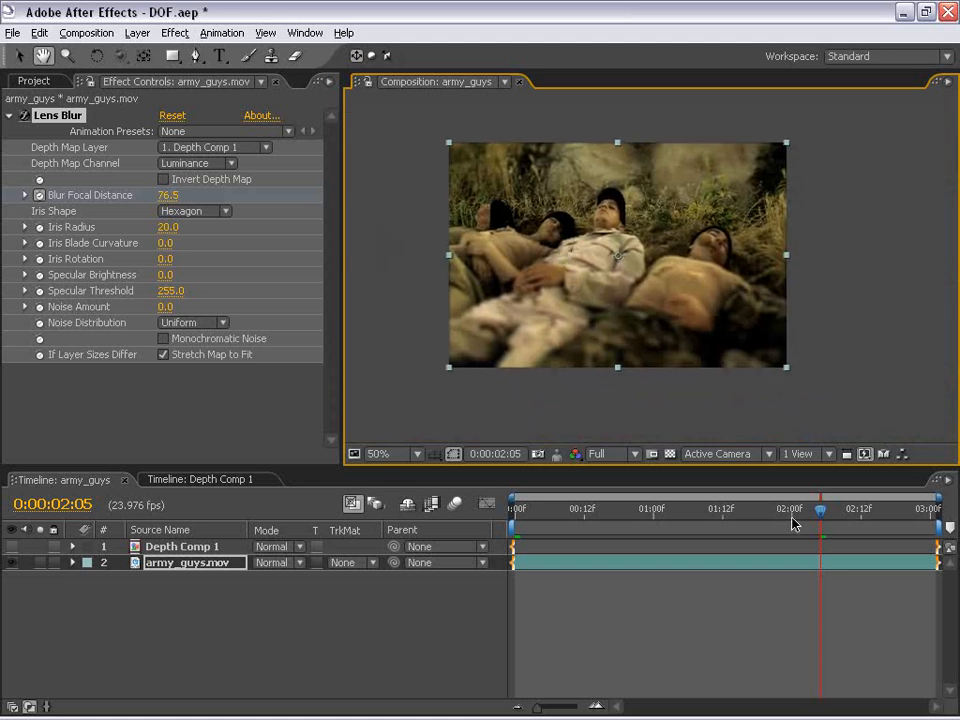
- Keyframe the Blur Focal Distance at 211.6 at 0:00:00:14 and check the foreground focus in the maximized viewer
drag(793, 524, 594, 527)
drag(173, 194, 208, 195)
key(period)
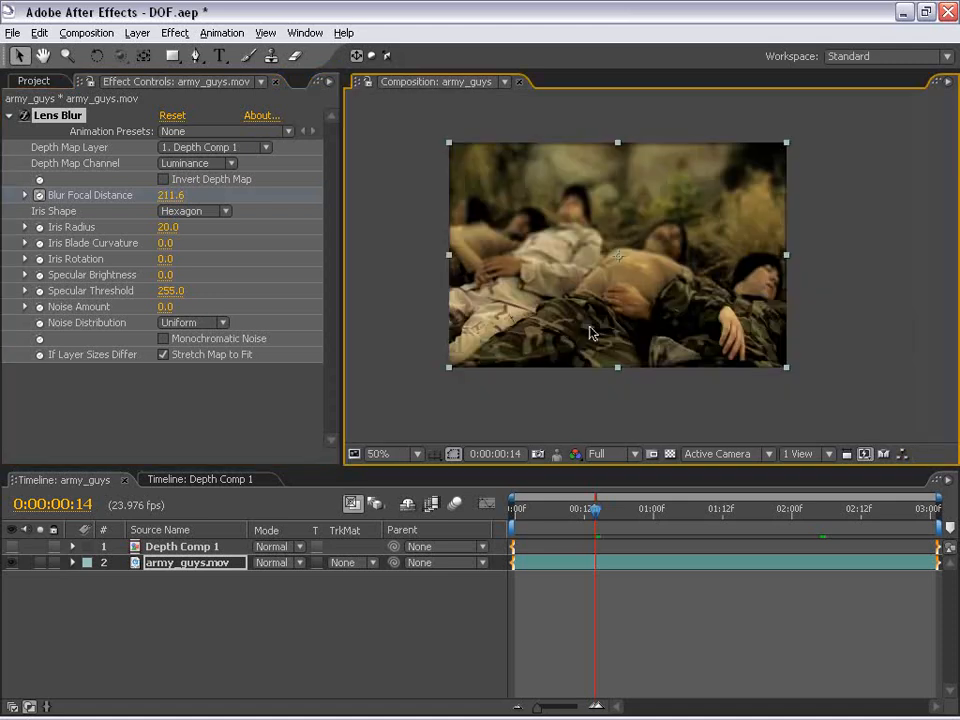
key(grave)
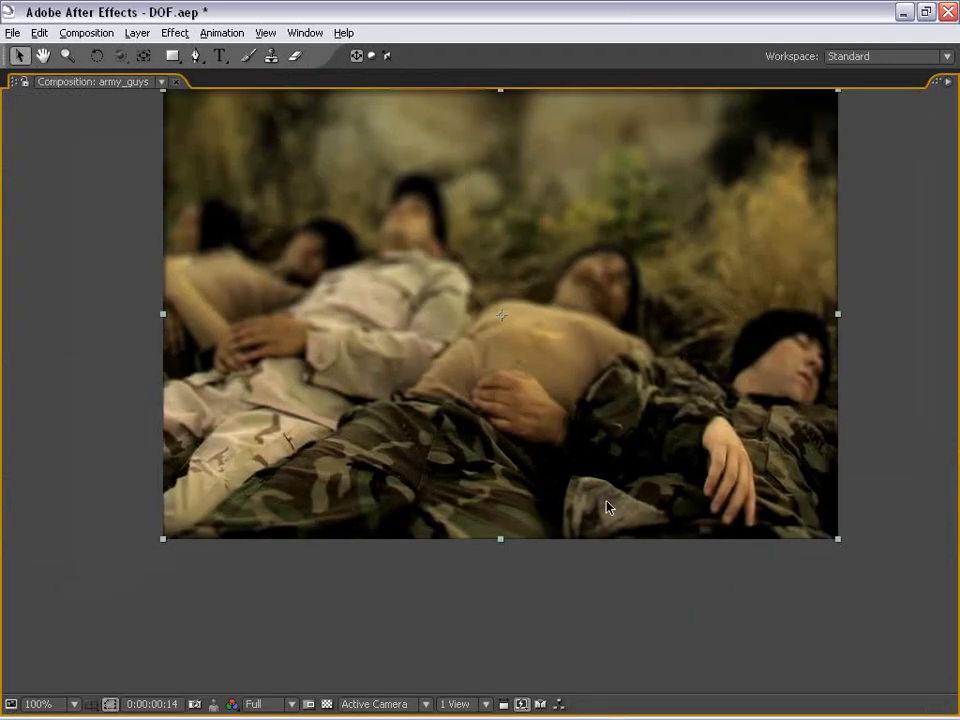
key(grave)
key(comma)
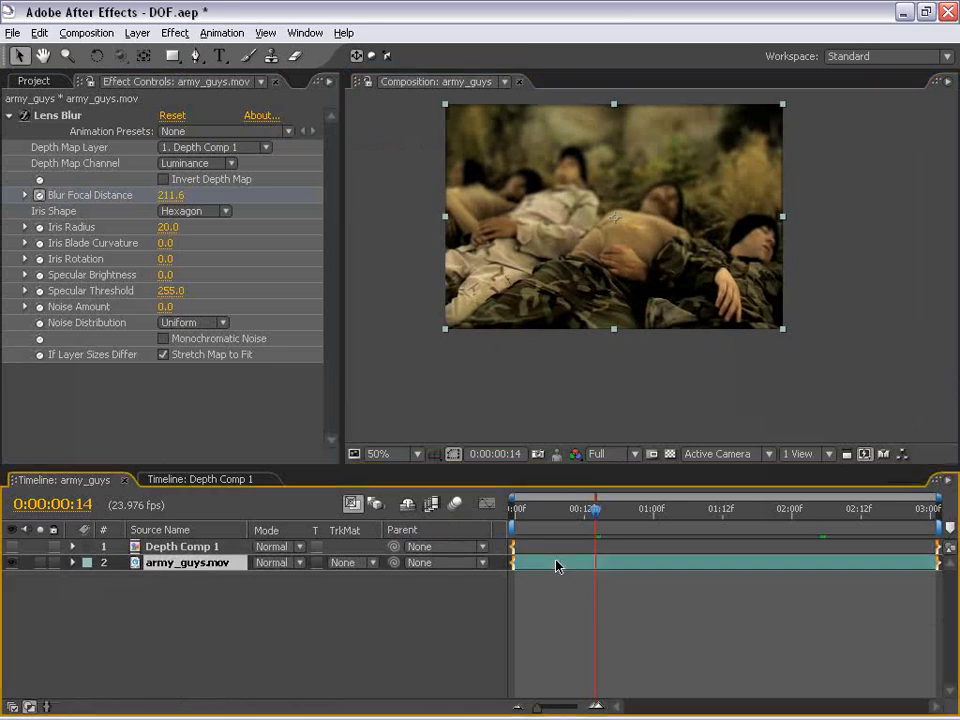
- Reveal the Blur Focal Distance keyframes of army_guys.mov in the timeline and apply Easy Ease to both
key(u)
click(570, 513)
drag(851, 592, 565, 630)
key(F9)
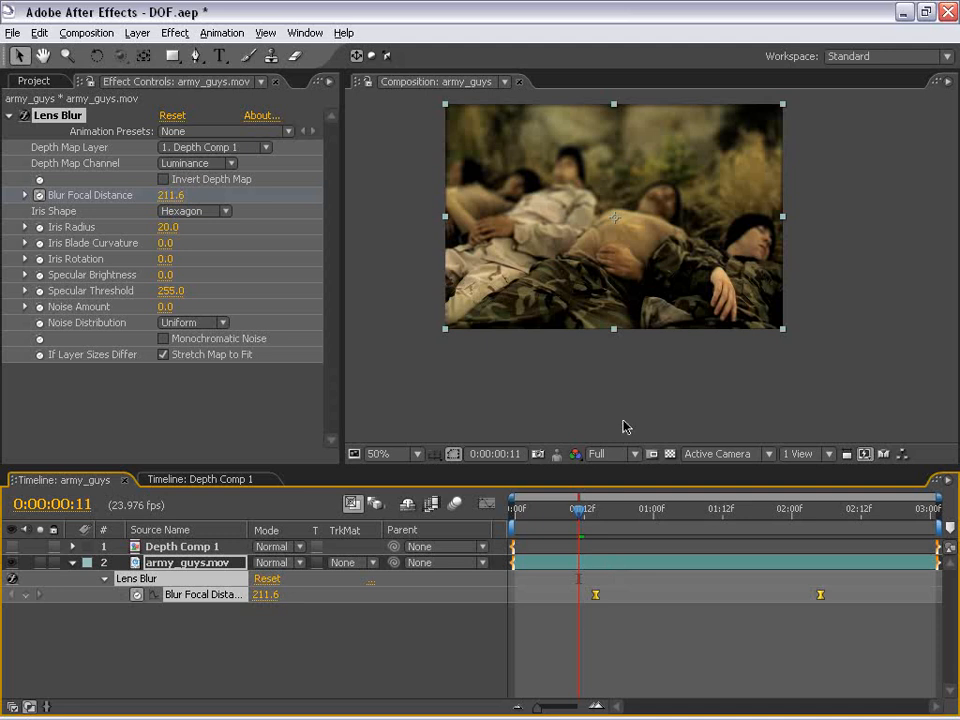
- Preview the rack focus from the first frame in the maximized viewer, and restore the layout with the footage at 50%
key(Home)
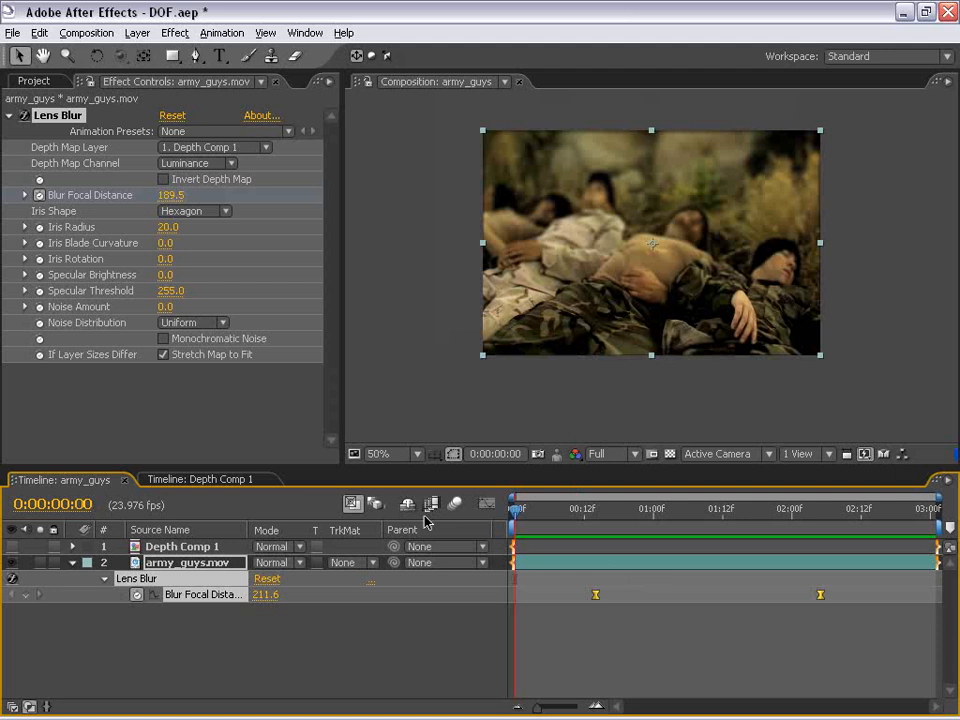
key(grave)
key(space)
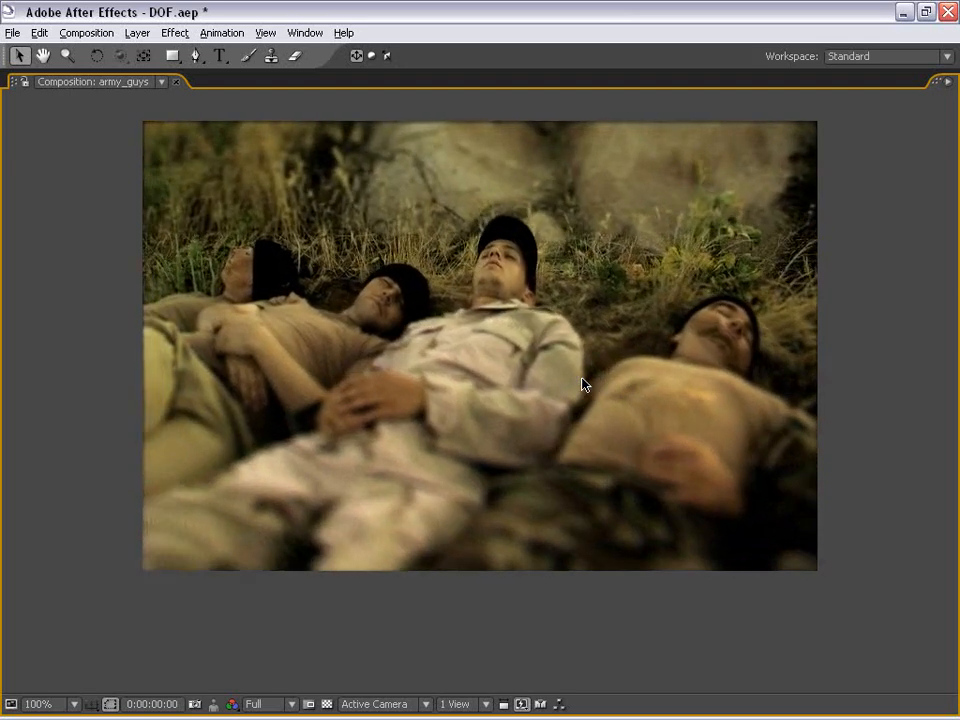
key(grave)
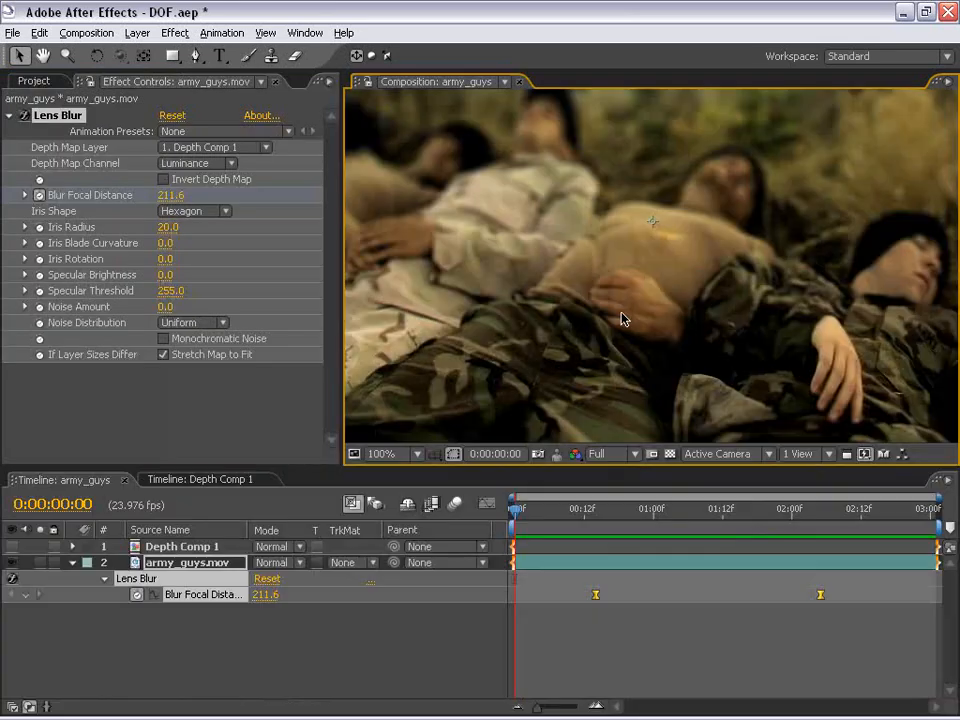
scroll(644, 257, down, 1)
drag(696, 228, 650, 258)
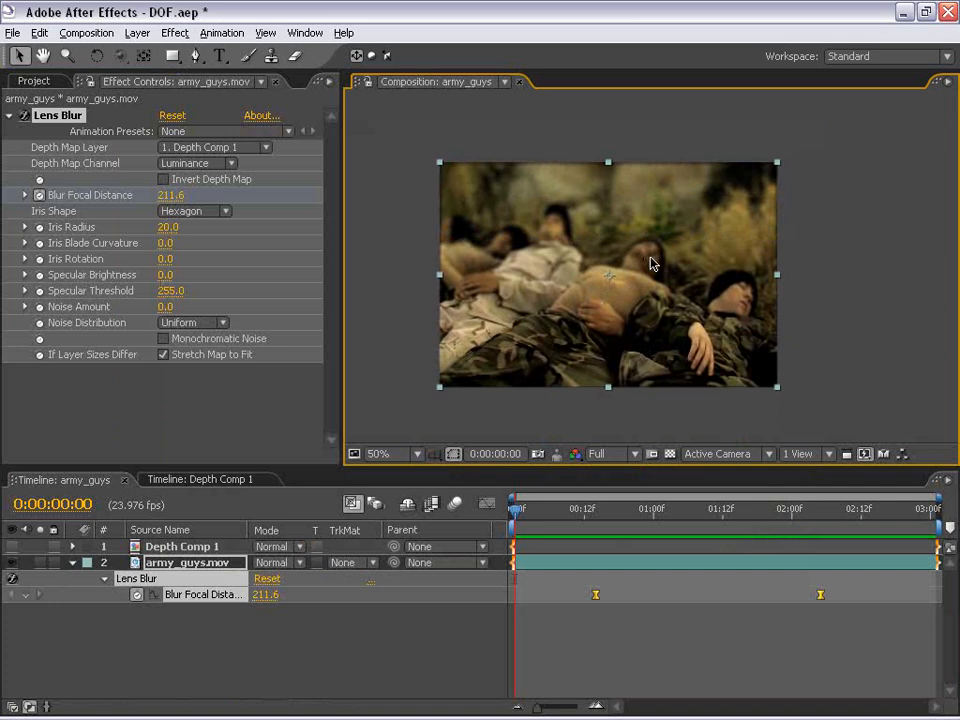